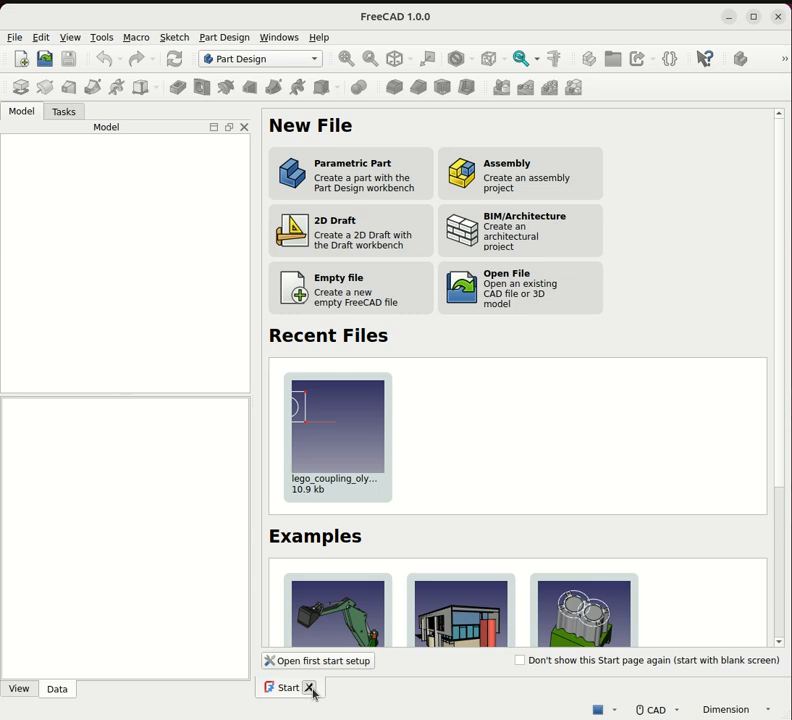
- Create a new empty document in the Sketcher workbench and start a sketch on the XY-plane
click(310, 688)
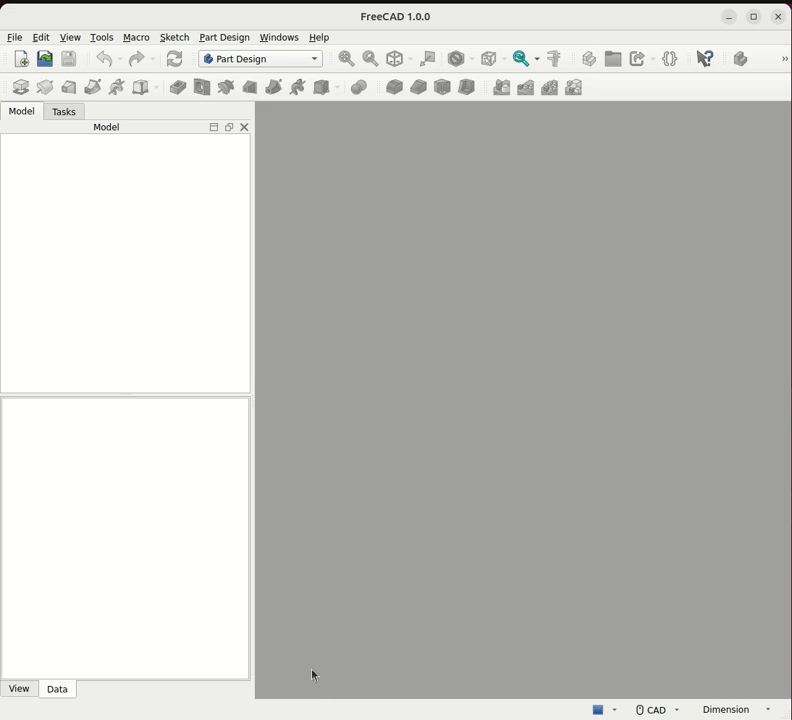
click(297, 63)
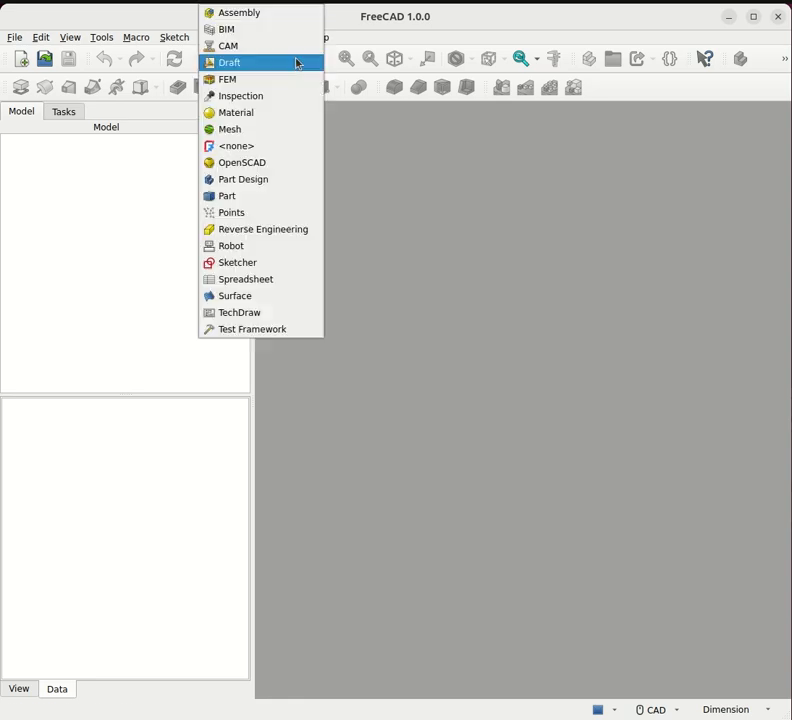
click(260, 264)
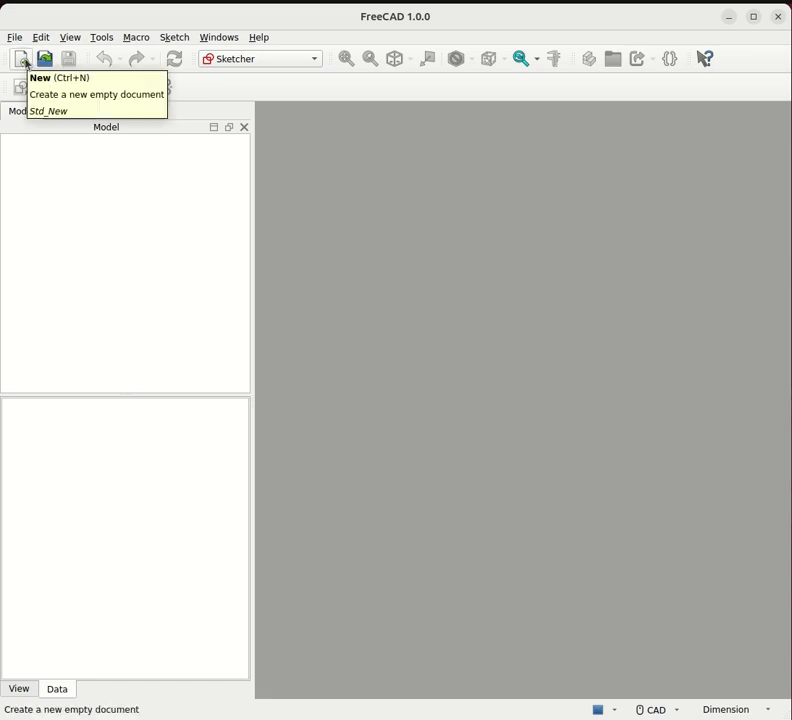
click(27, 64)
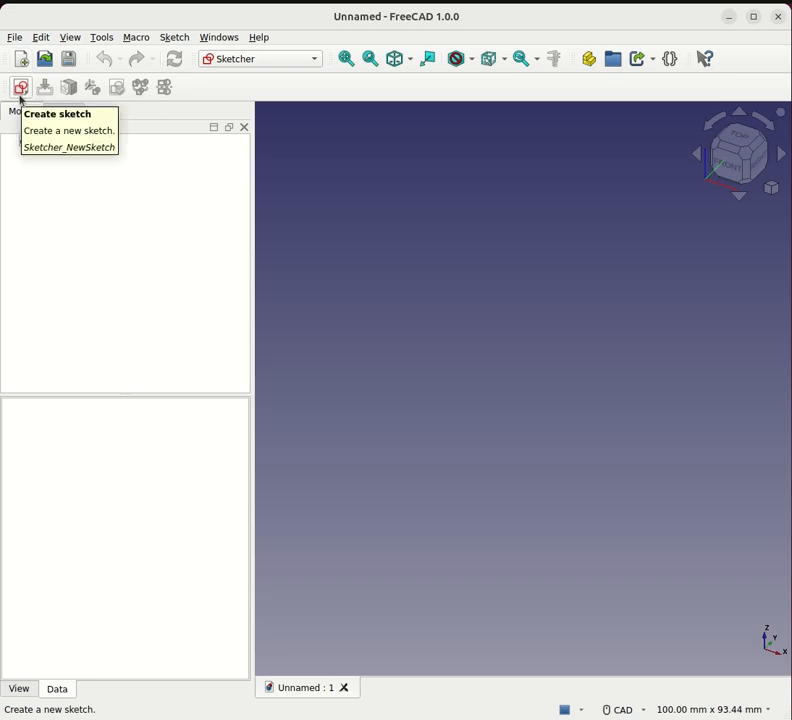
click(20, 95)
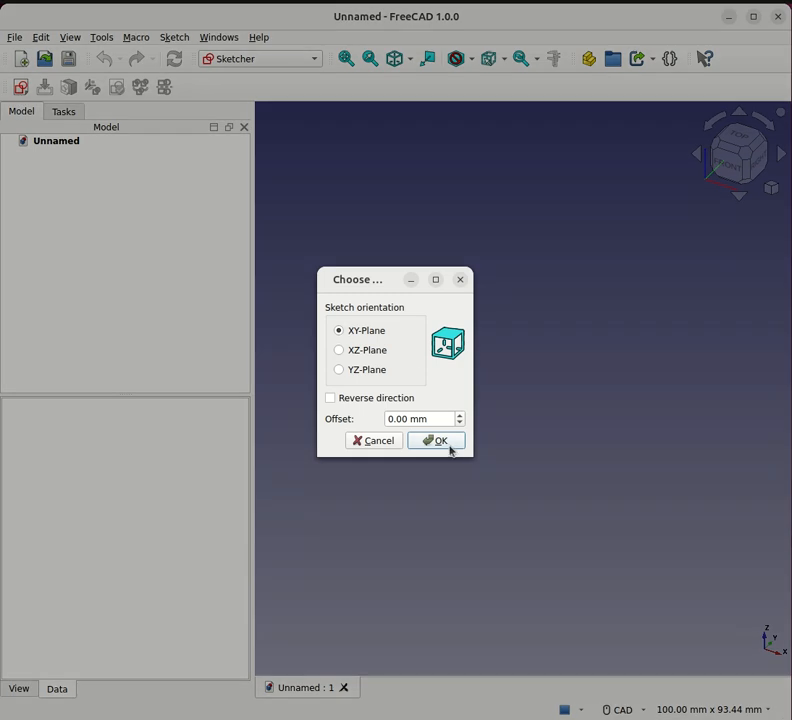
click(448, 446)
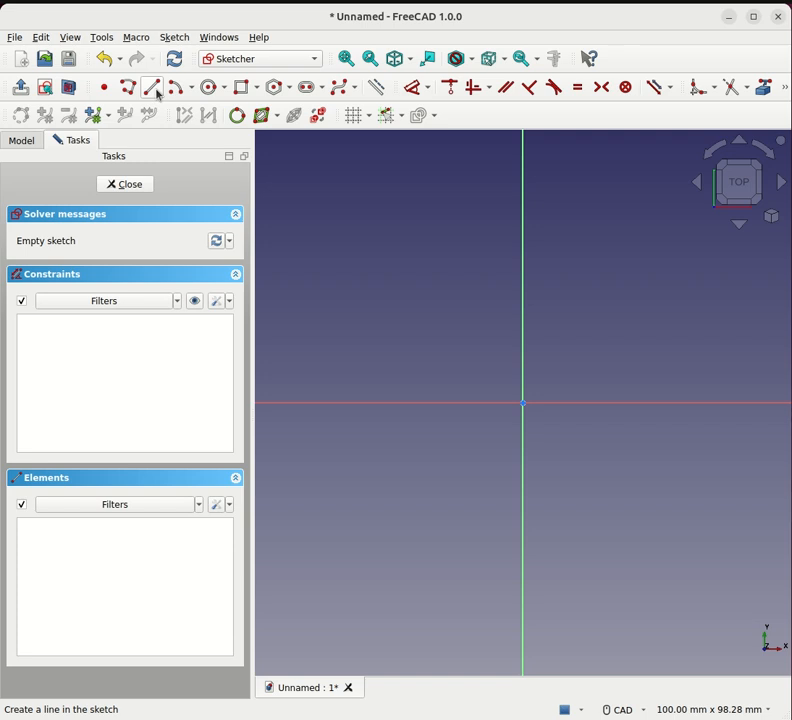
- Sketch a rectangle about 26 mm wide and 20 mm high in the quadrant above and left of the origin
click(241, 88)
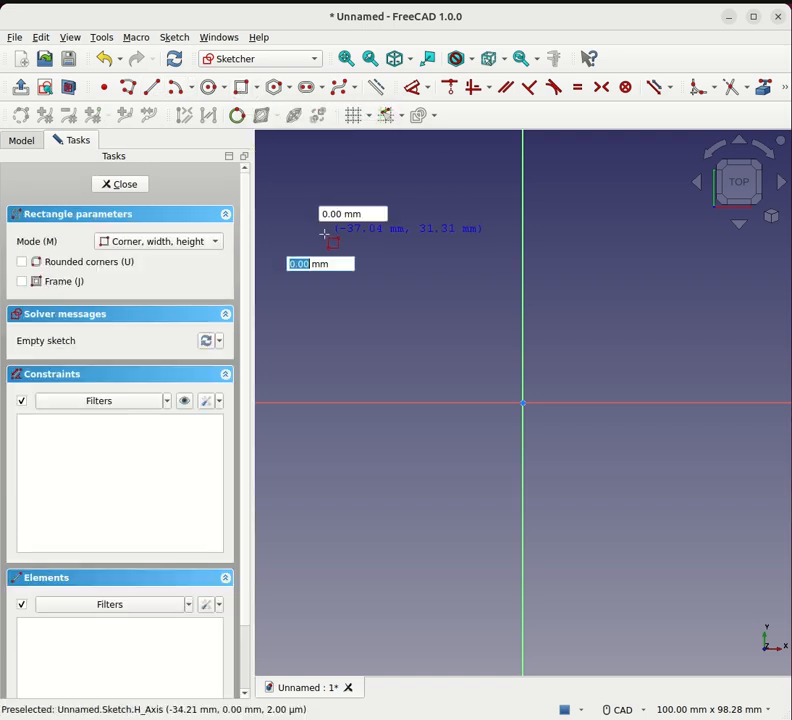
click(324, 234)
click(462, 340)
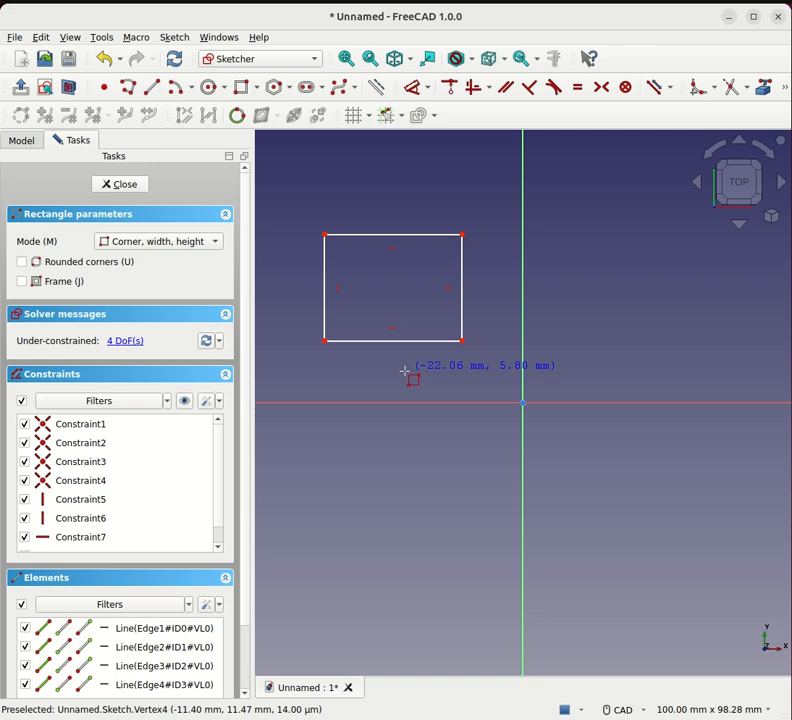
key(Escape)
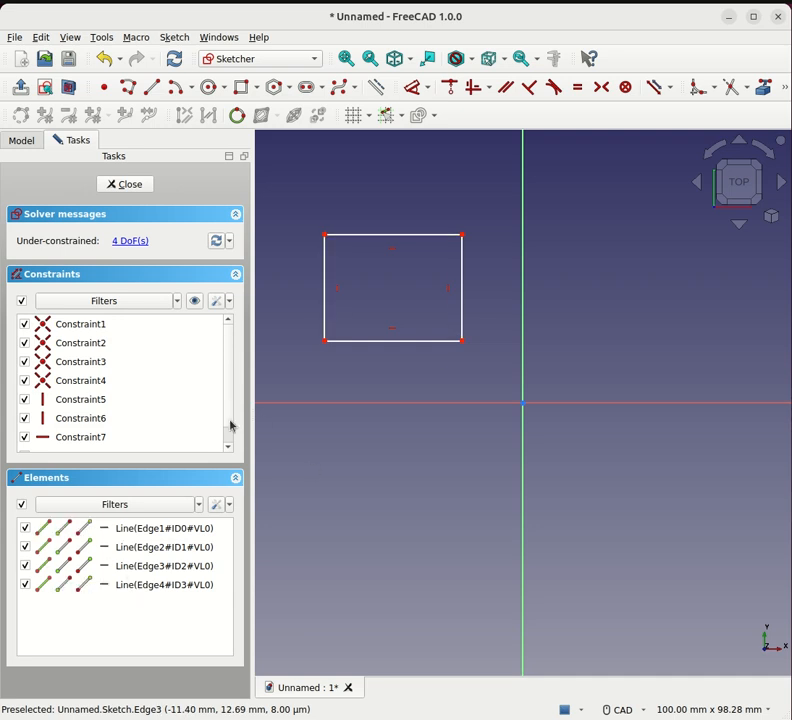
- Examine which corners and edges of the rectangle its coincident, vertical and horizontal constraints apply to
drag(229, 424, 221, 348)
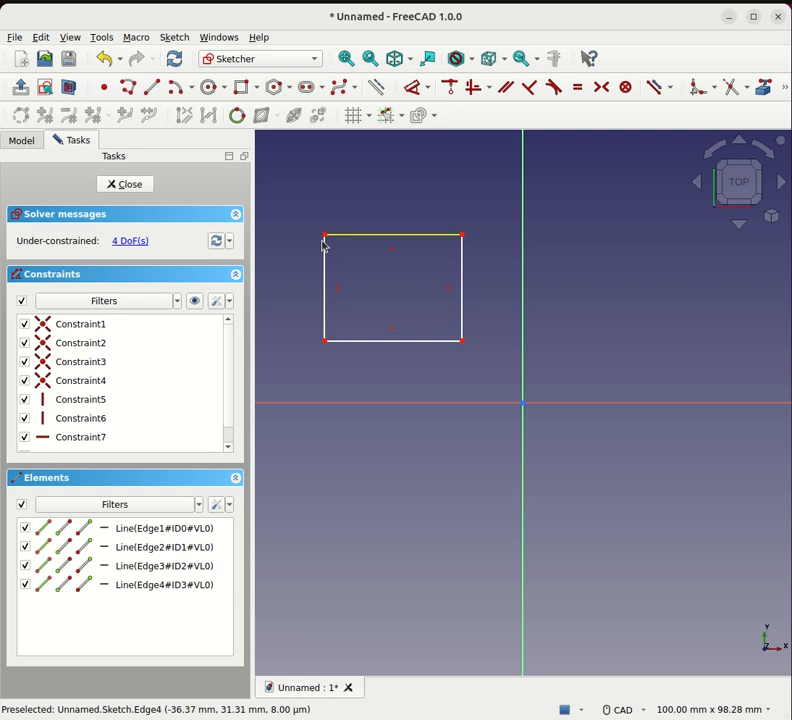
click(78, 326)
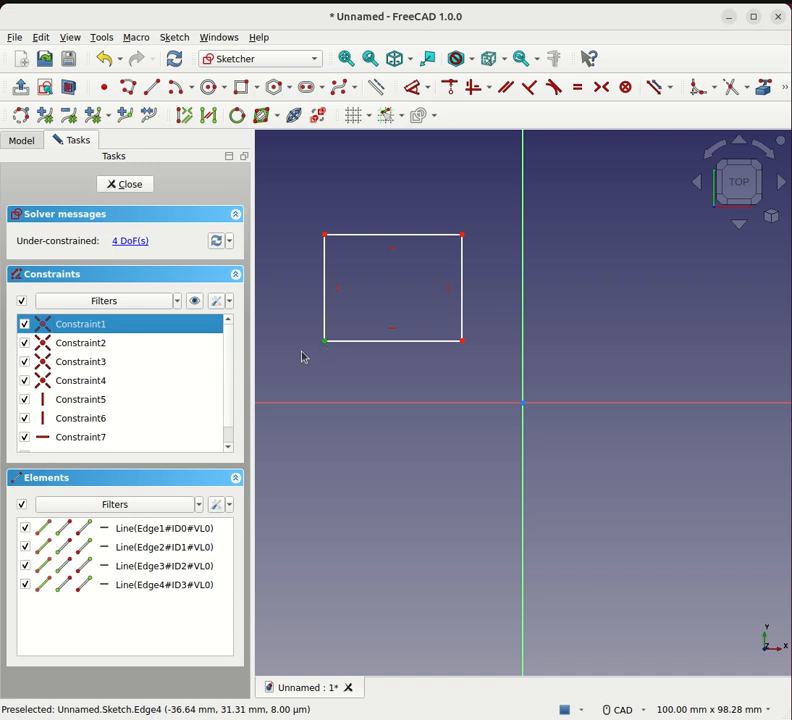
click(97, 364)
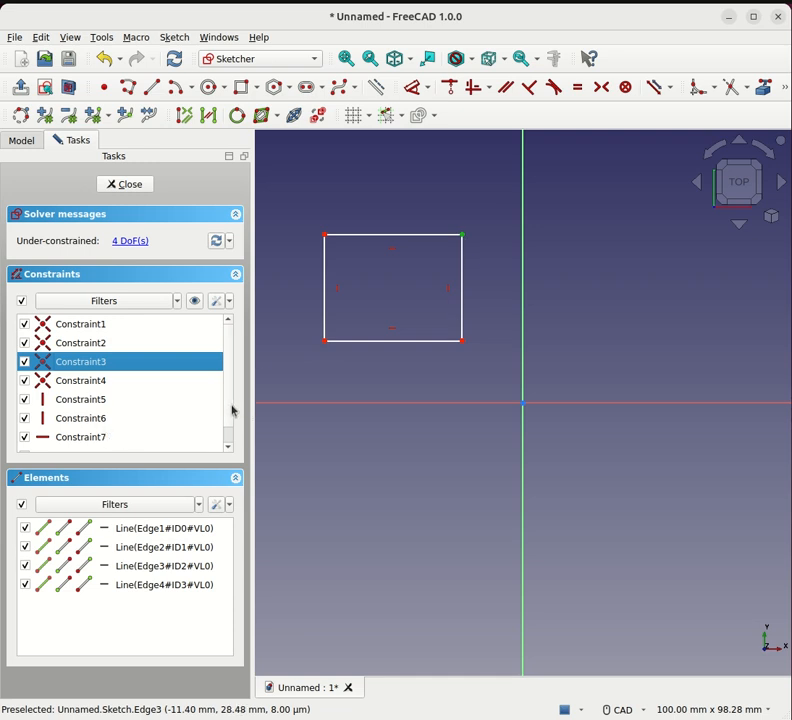
scroll(227, 427, down, 1)
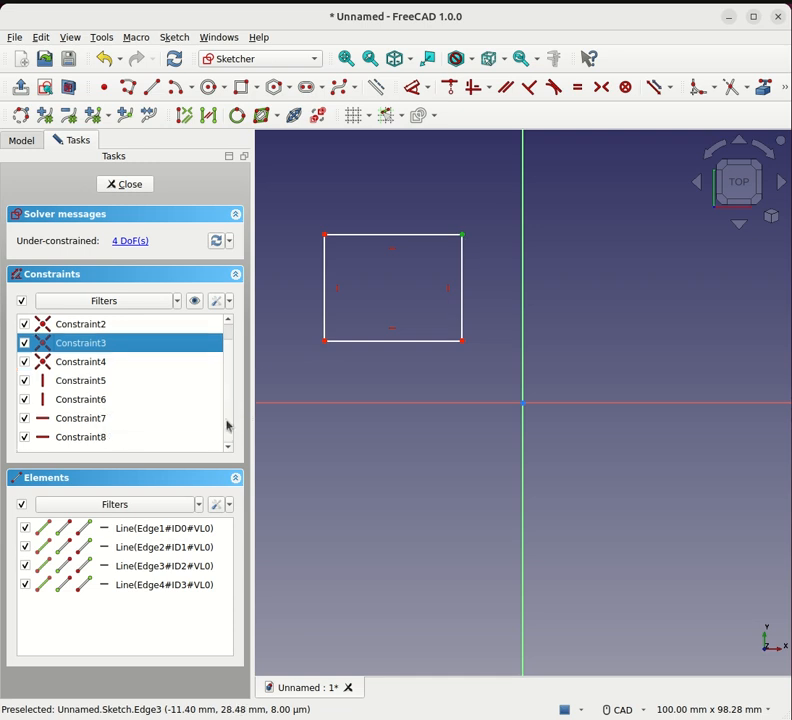
click(79, 381)
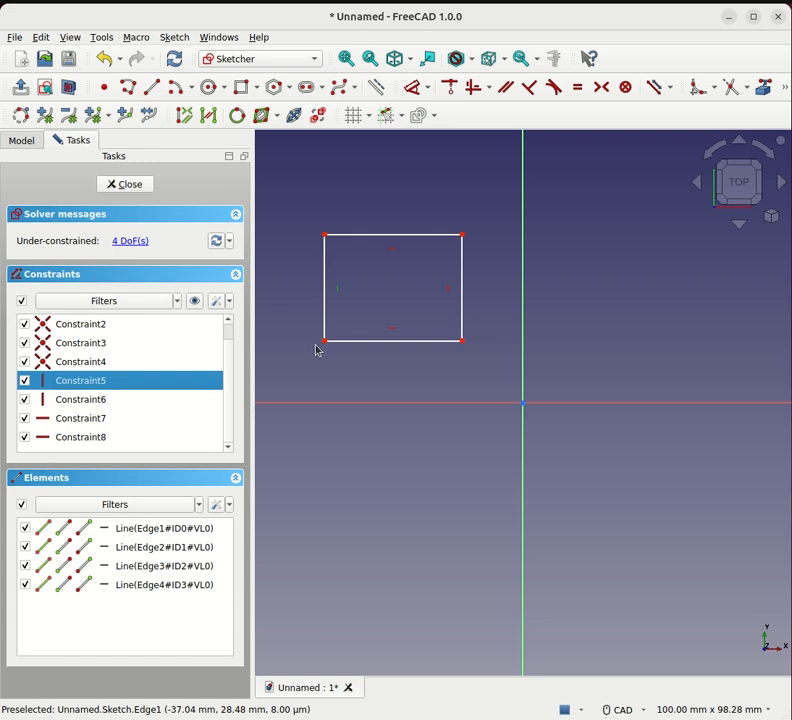
click(58, 422)
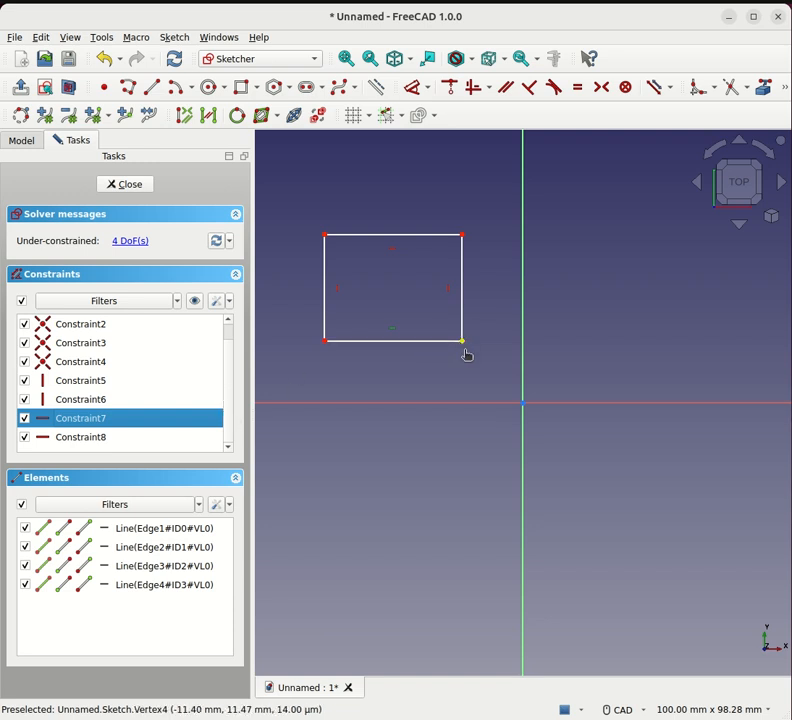
- Move the rectangle's lower-right corner slightly outward and constrain its upper-left corner to coincide with the origin
mouse_move(465, 350)
mouse_down()
mouse_move(477, 336)
mouse_move(470, 350)
mouse_move(468, 340)
mouse_up()
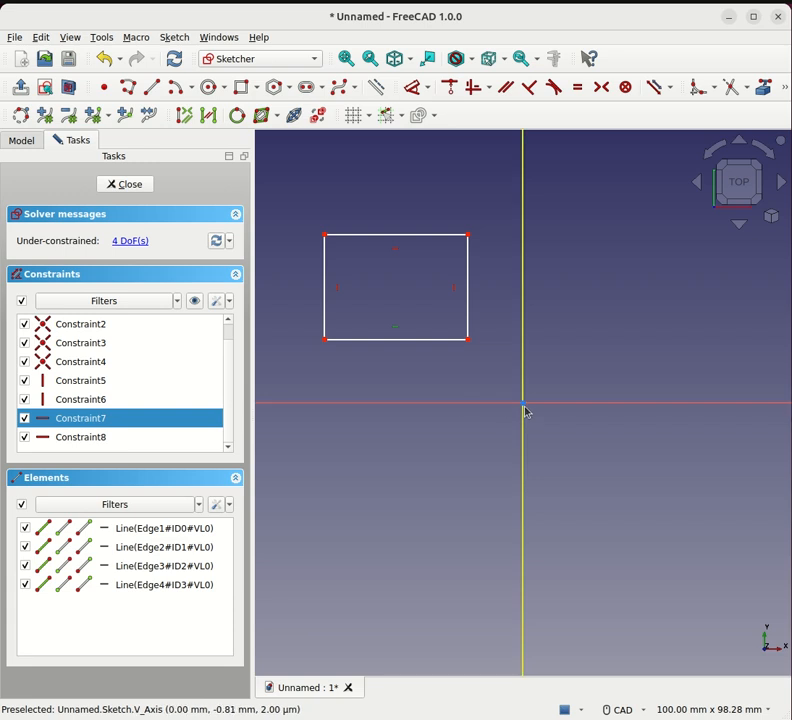
click(325, 237)
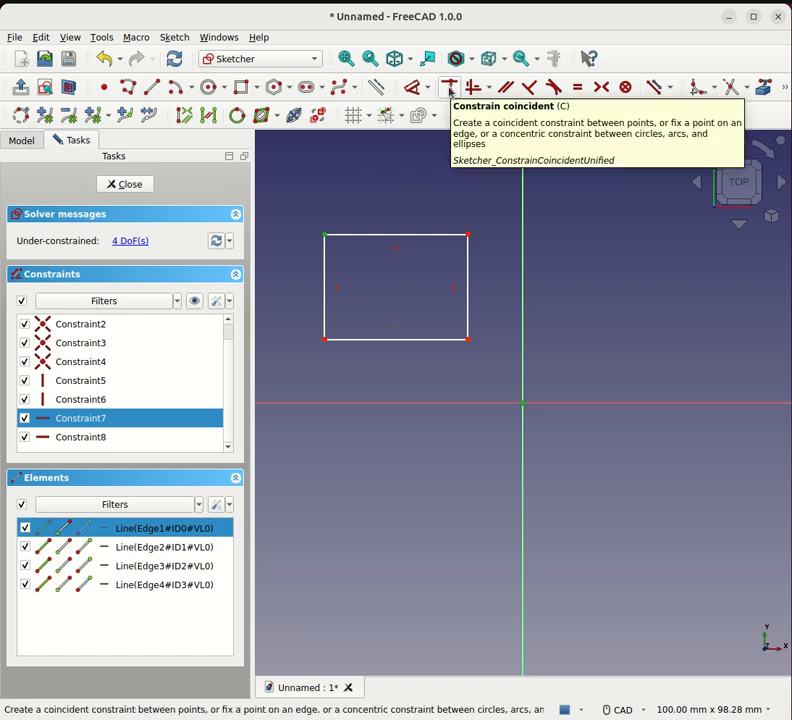
click(449, 92)
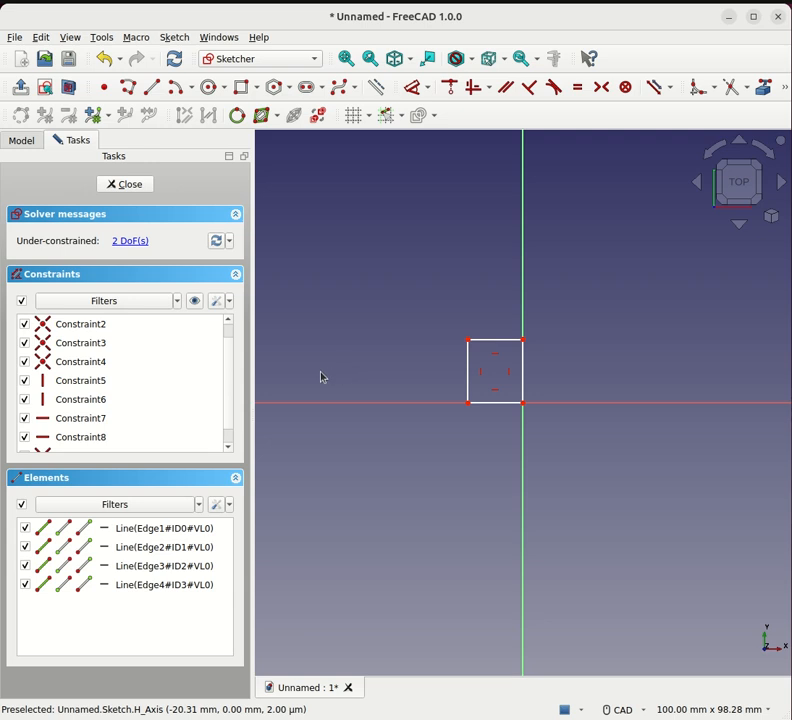
- Add a horizontal distance constraint between the two rectangle corners on the horizontal axis and place its dimension below the rectangle
click(469, 403)
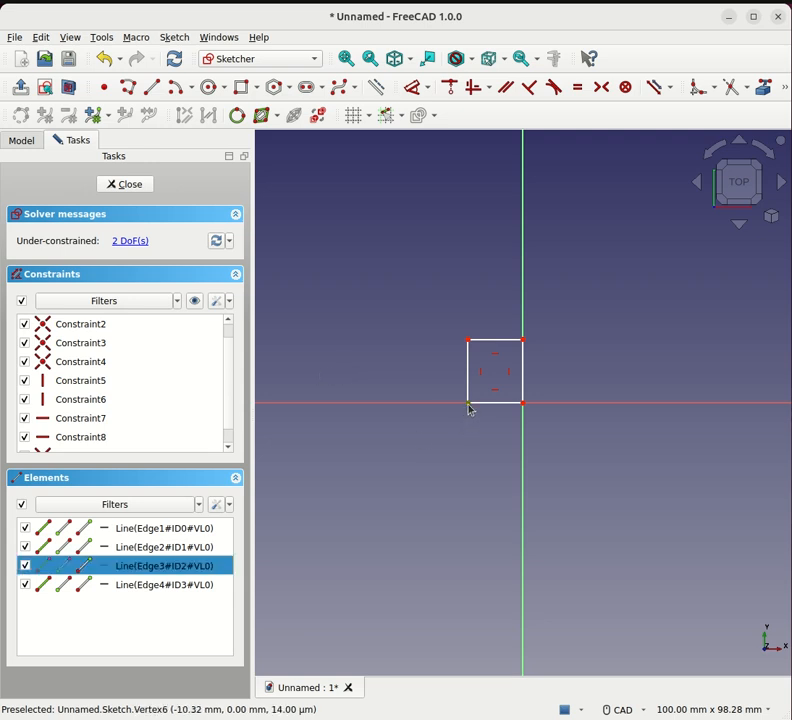
click(524, 405)
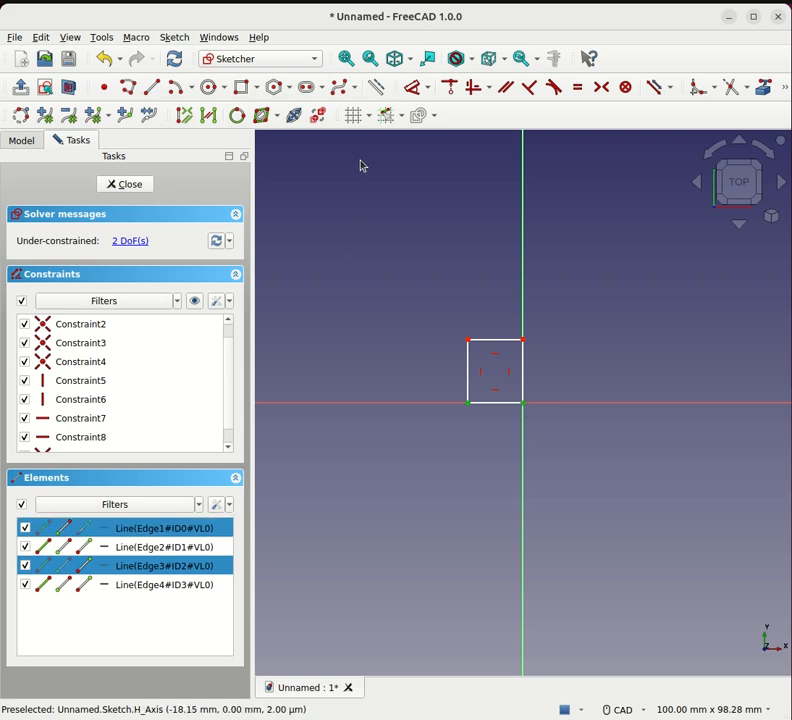
click(427, 88)
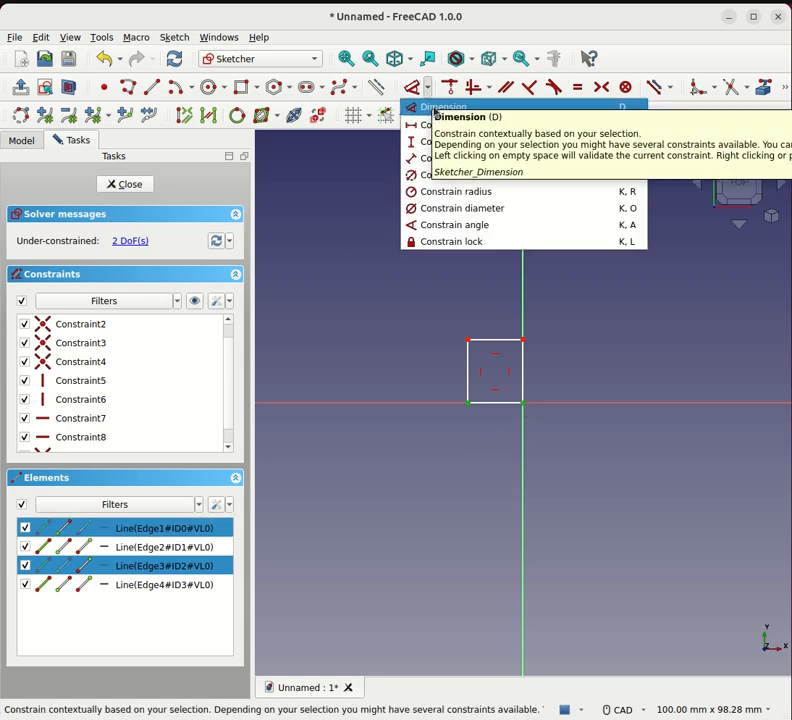
click(445, 131)
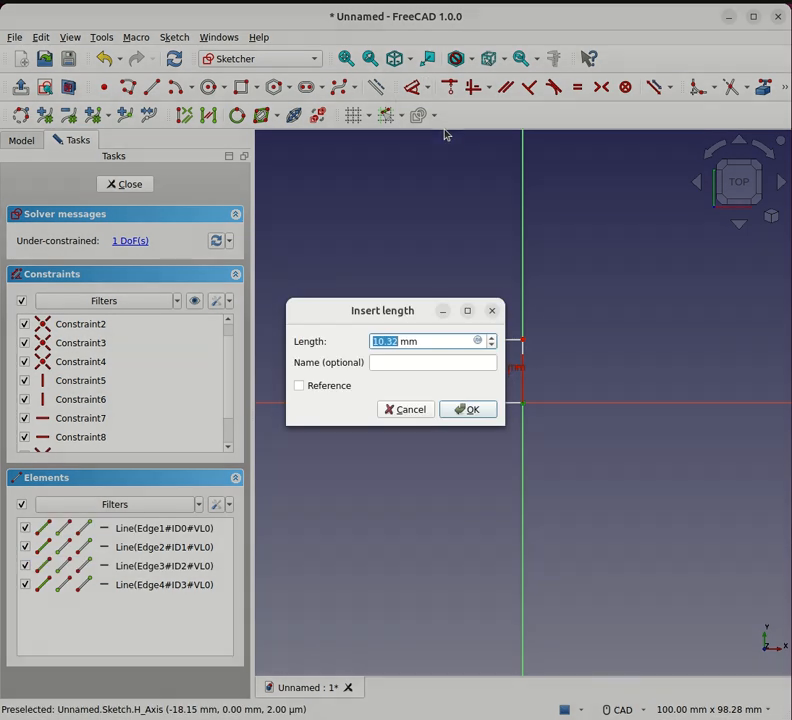
click(465, 413)
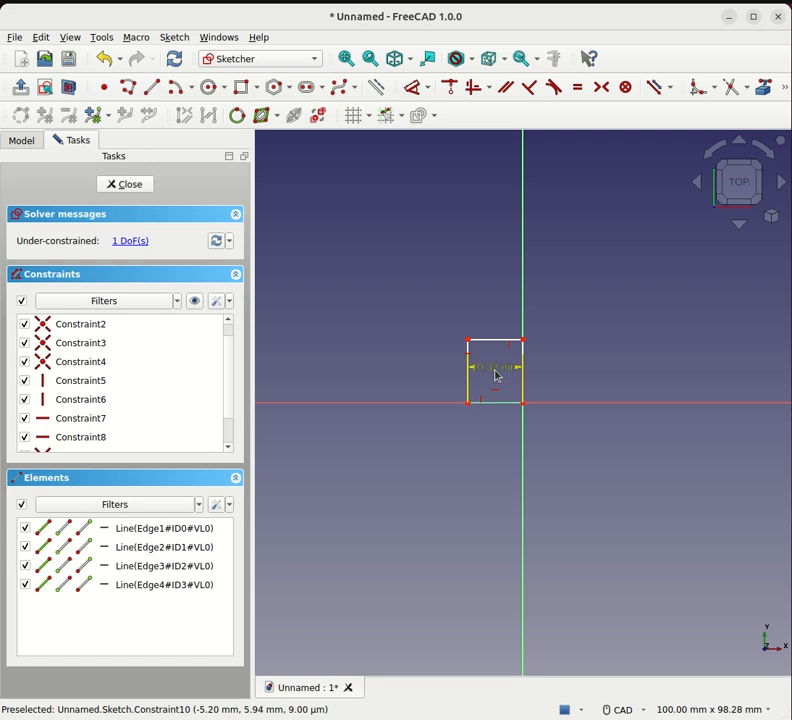
drag(497, 375, 499, 446)
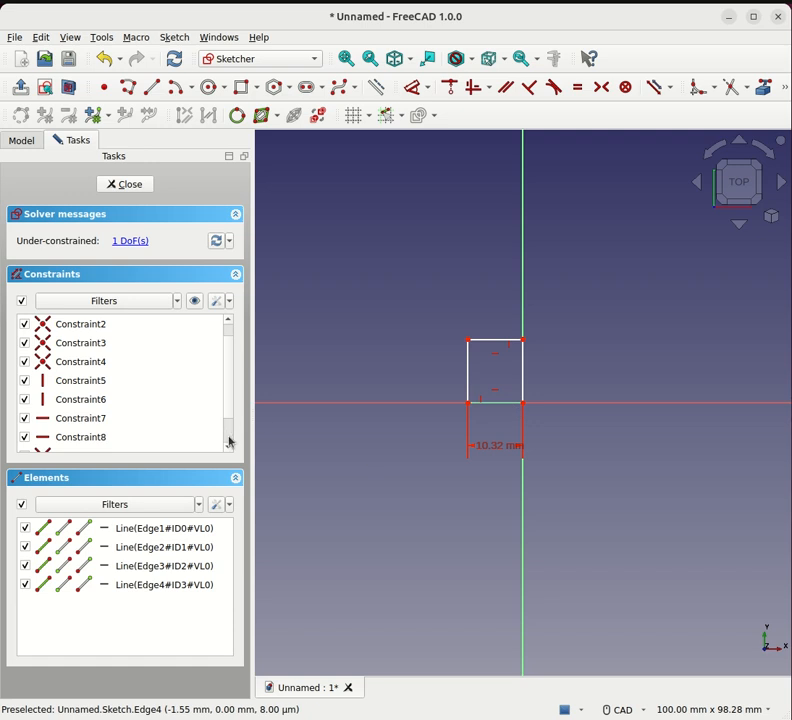
- Examine the newly added coincident and horizontal distance constraints in the sketch
scroll(228, 440, down, 1)
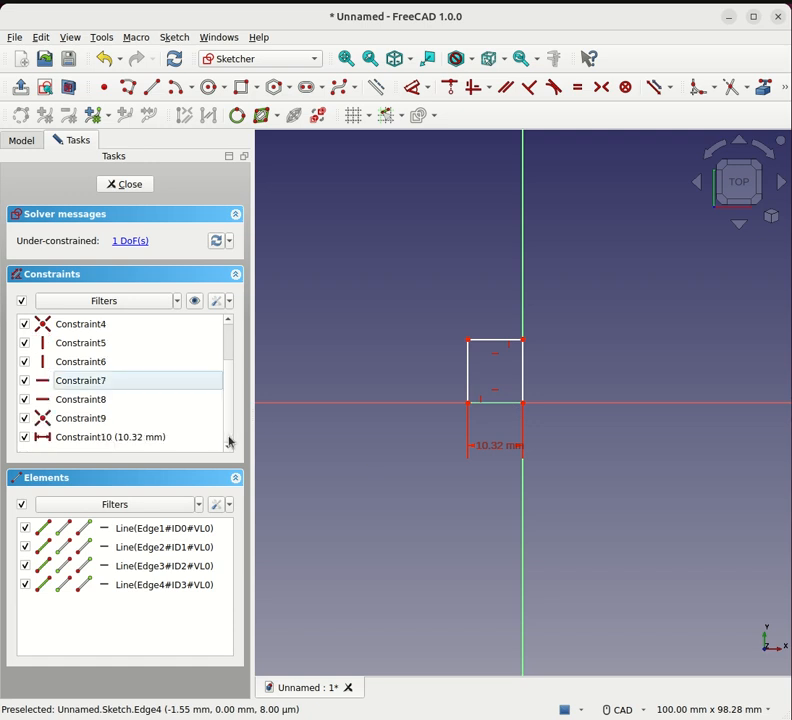
click(47, 424)
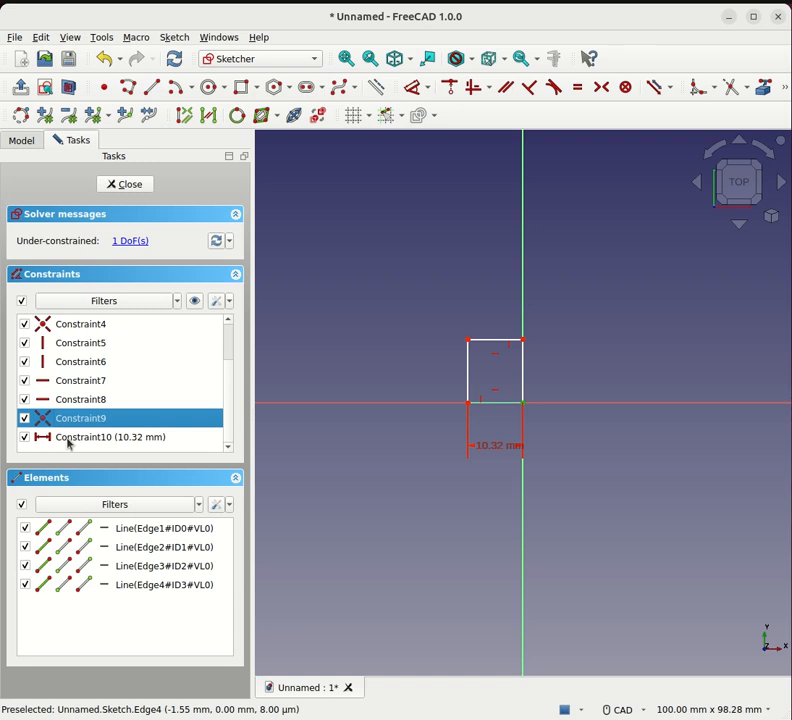
click(69, 442)
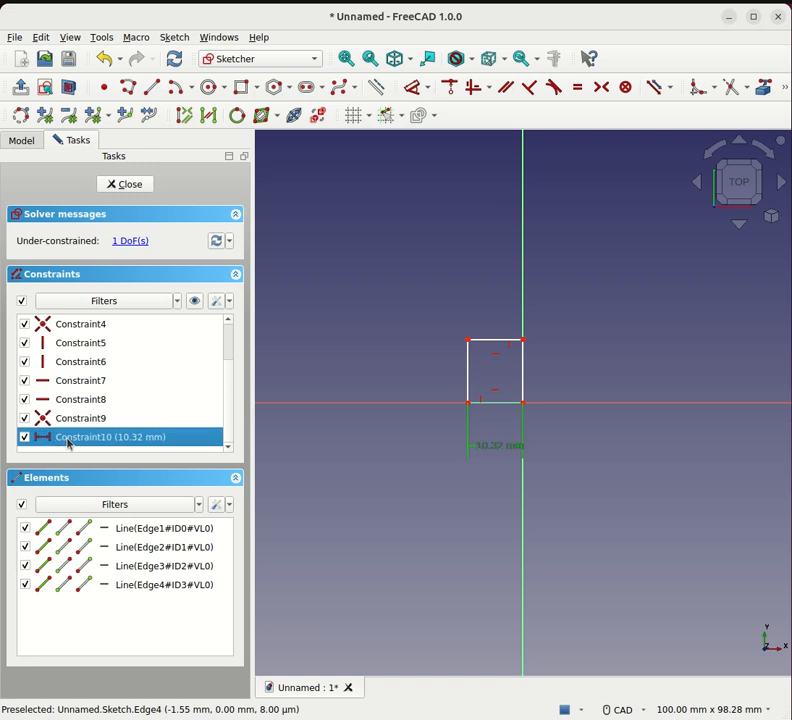
click(347, 499)
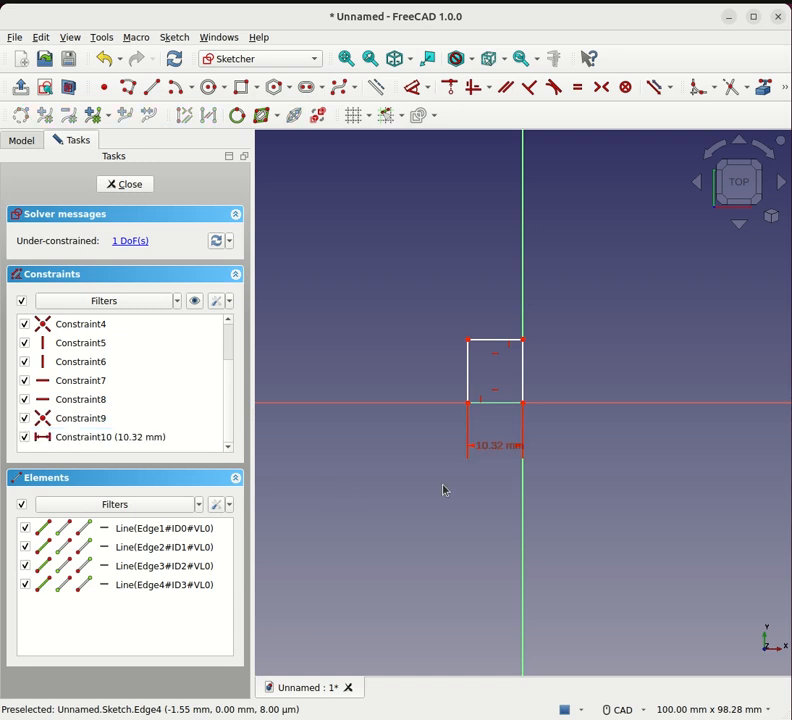
- Set the rectangle's horizontal distance constraint to 100 mm
double_click(497, 452)
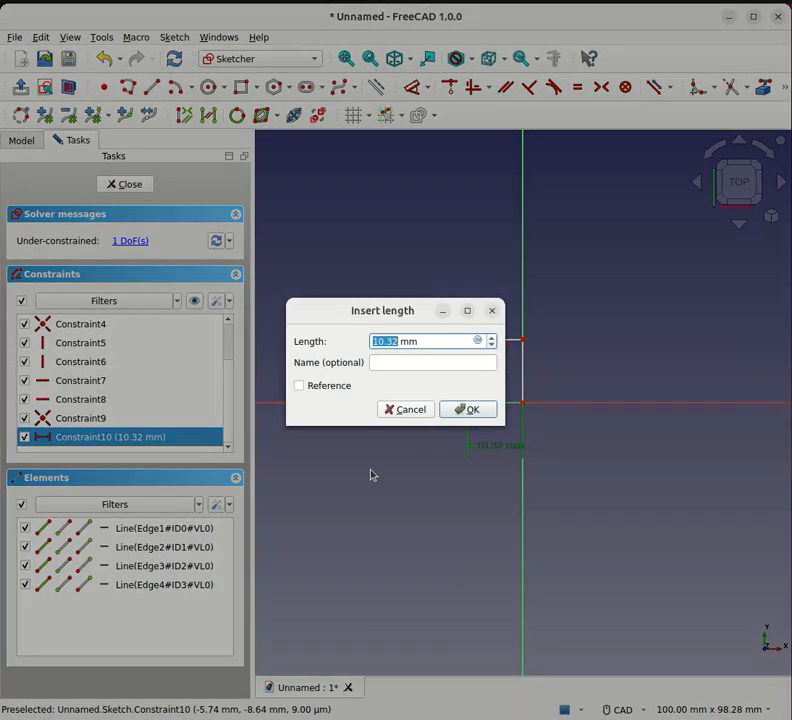
text(1)
key(Return)
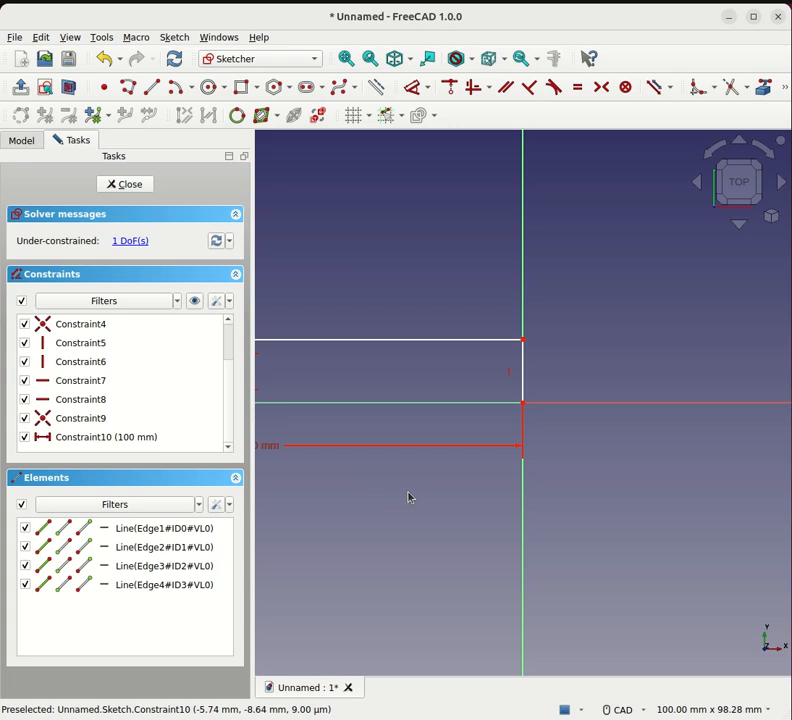
scroll(410, 500, down, 5)
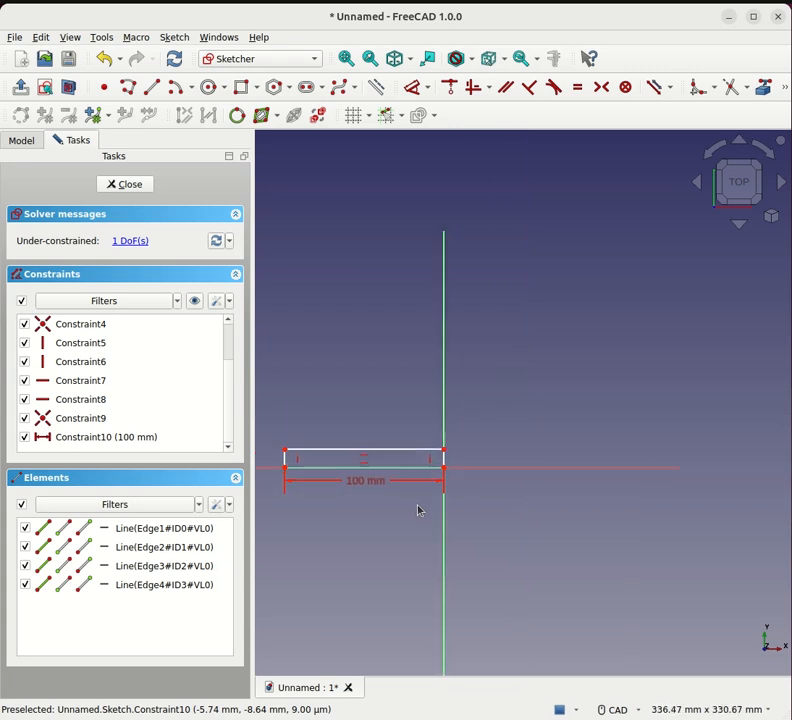
scroll(419, 511, up, 5)
scroll(422, 513, down, 4)
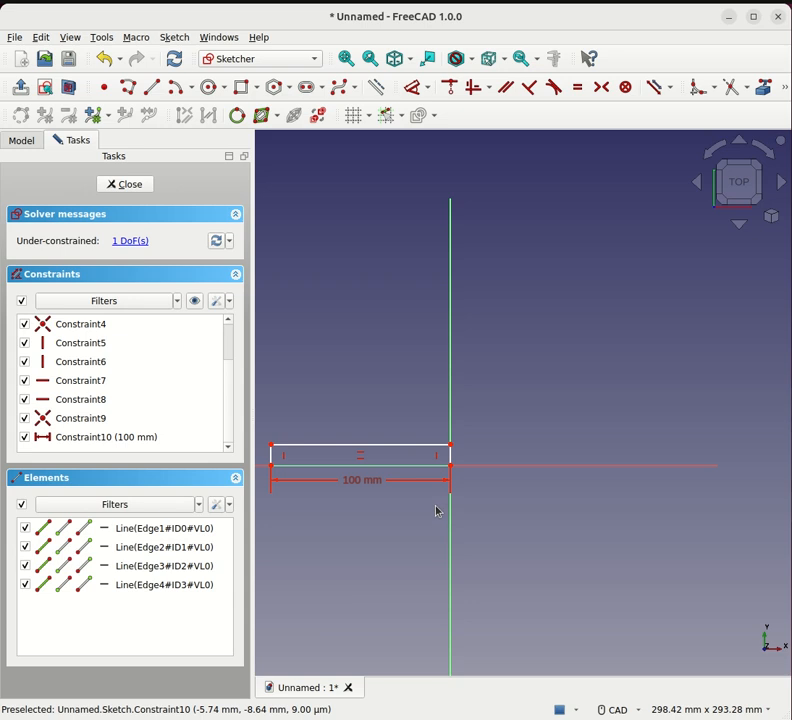
scroll(369, 401, up, 1)
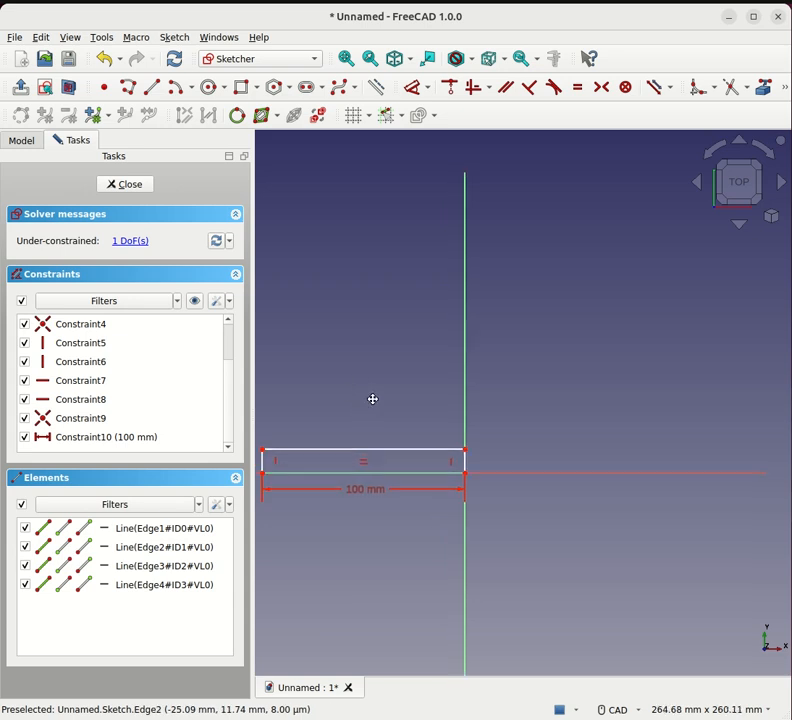
mouse_move(373, 398)
middle_down()
mouse_move(468, 357)
mouse_move(522, 297)
mouse_move(514, 226)
middle_up()
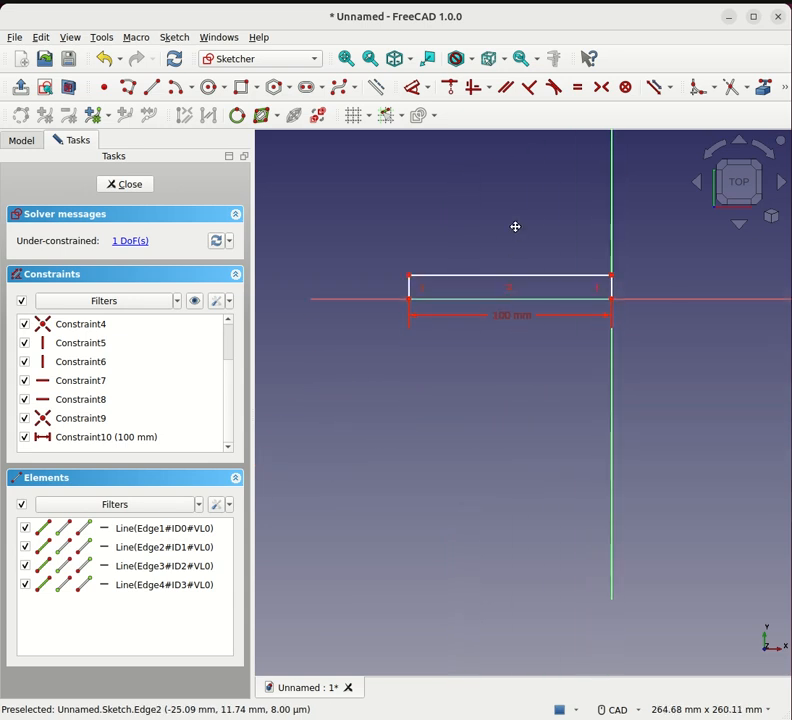
scroll(516, 239, down, 1)
scroll(516, 239, up, 4)
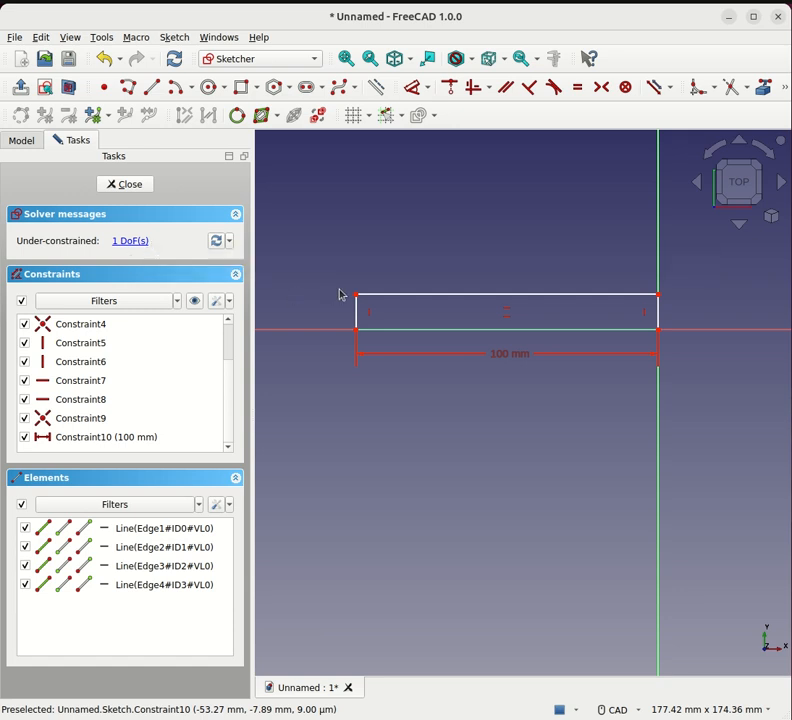
- Stretch the rectangle upward and add a 50 mm vertical distance constraint between its two left corners
drag(357, 297, 357, 271)
drag(659, 276, 570, 258)
mouse_move(440, 256)
mouse_down()
mouse_move(446, 223)
mouse_move(443, 231)
mouse_up()
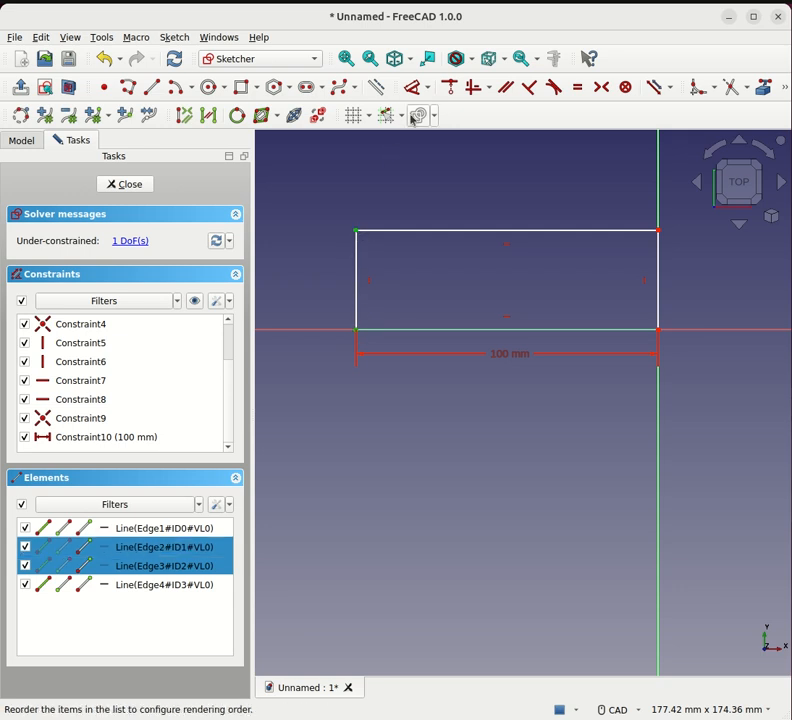
click(429, 88)
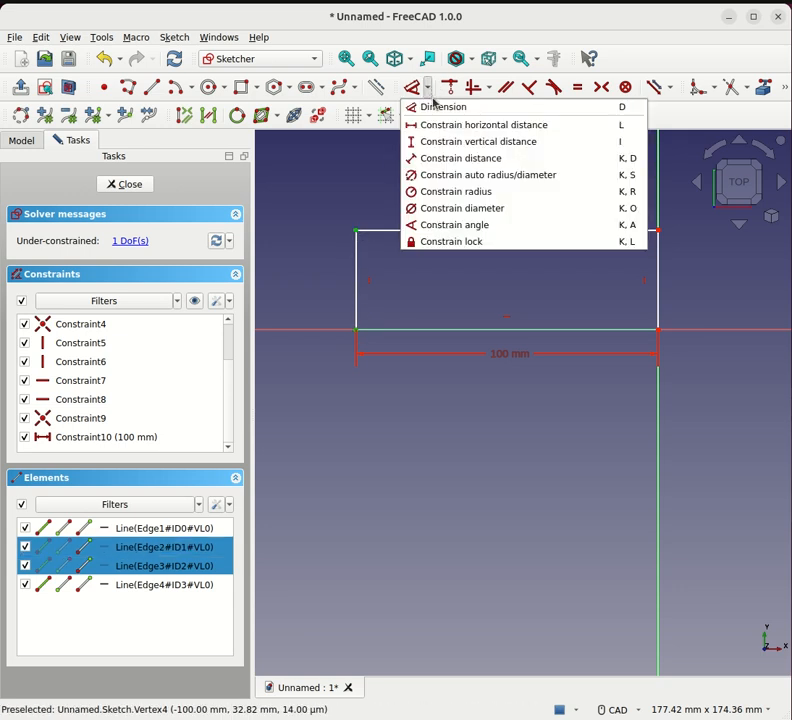
click(440, 143)
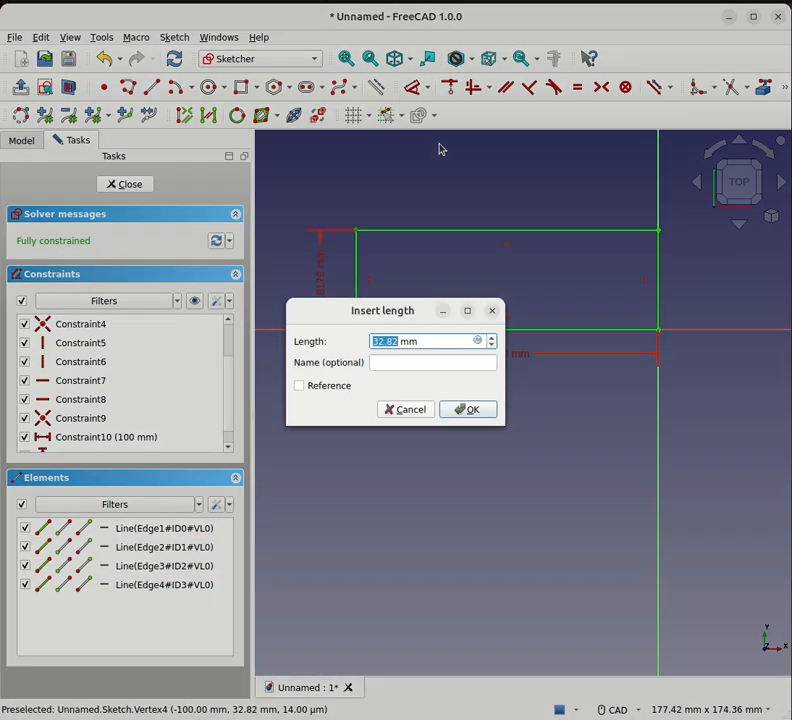
text(50)
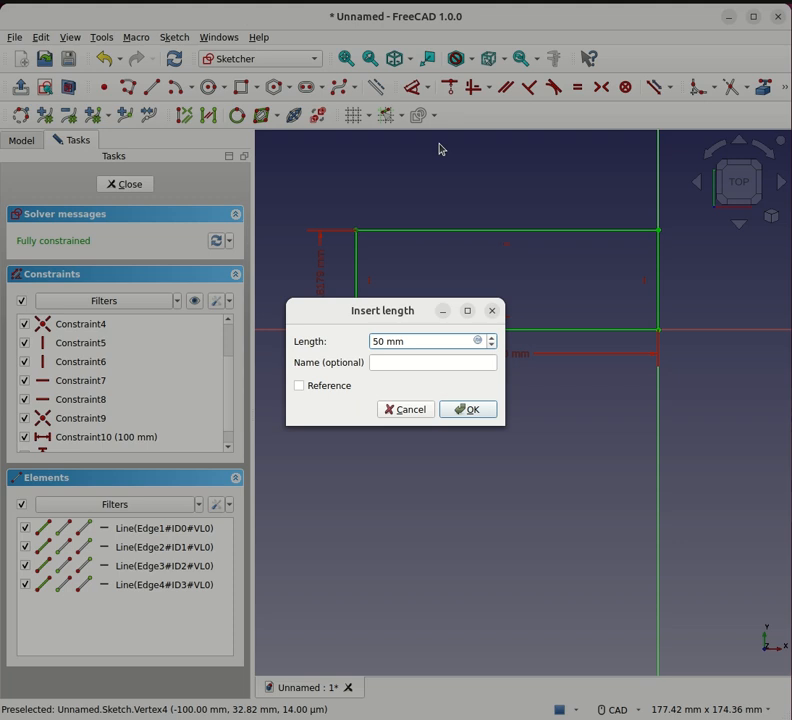
key(Return)
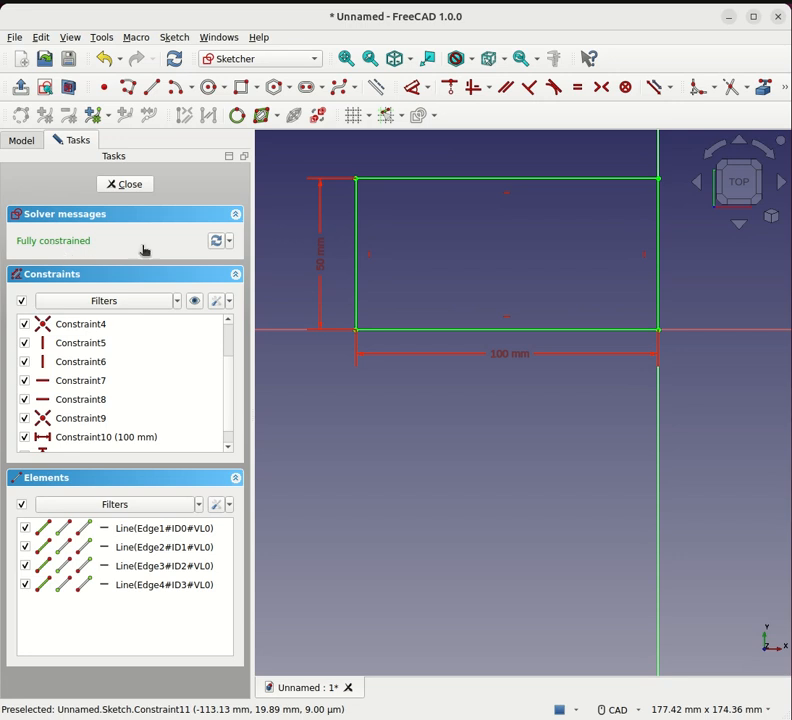
- Open the rectangle's vertical and horizontal dimension values for inspection, cancelling out of each
double_click(322, 273)
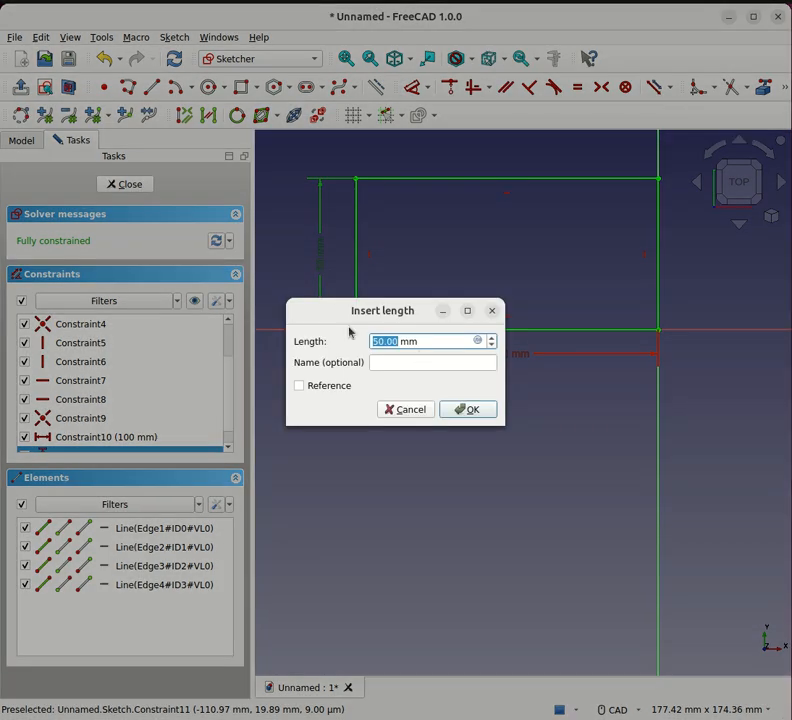
click(408, 409)
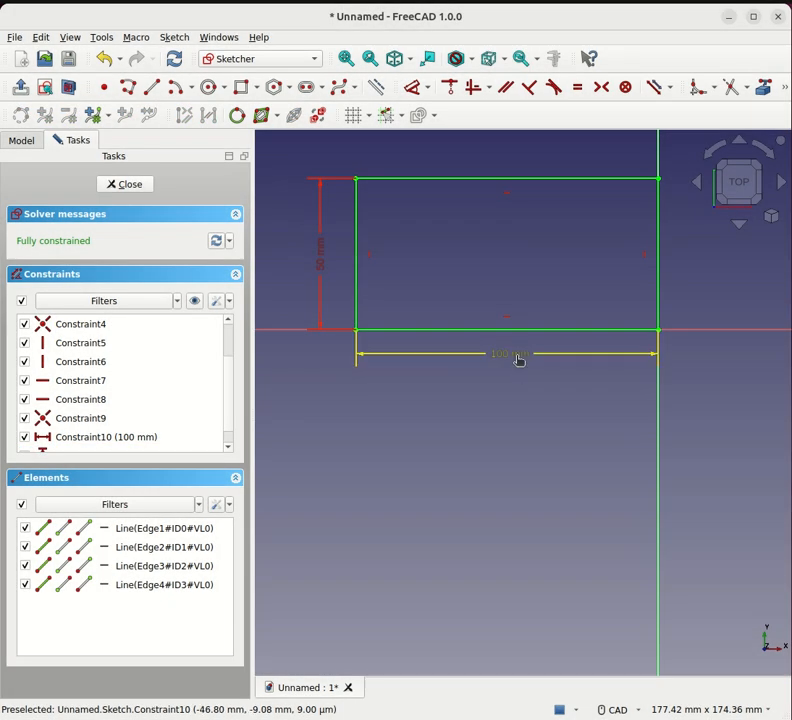
double_click(518, 358)
click(426, 415)
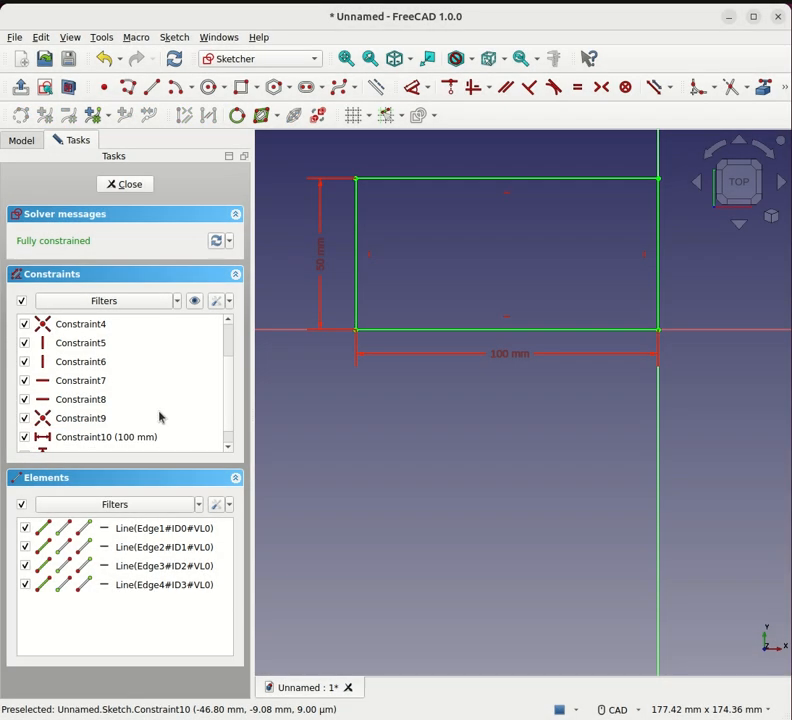
- Turn the constraint filter off and on, and hide and restore the 100 mm and 50 mm dimensions
click(22, 301)
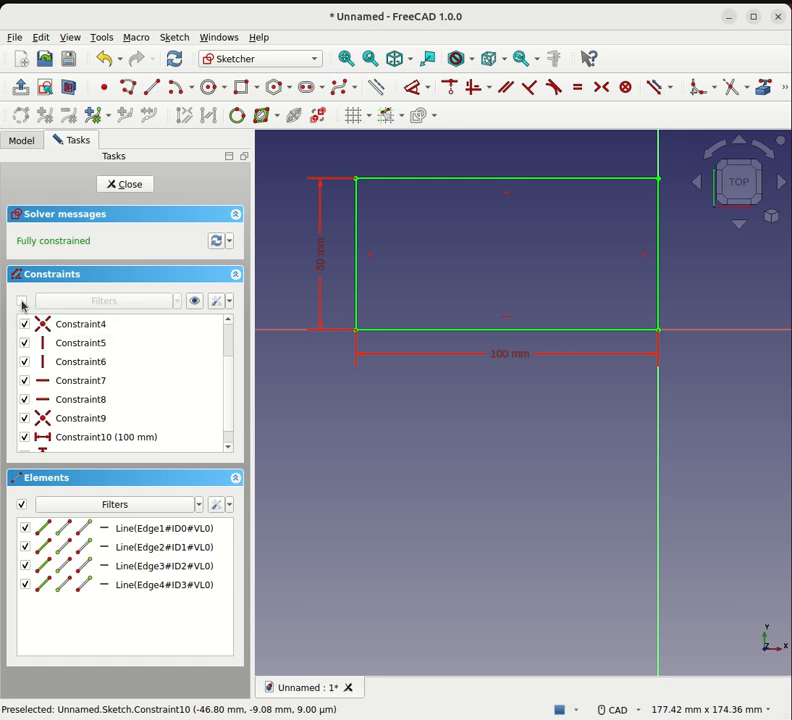
click(22, 301)
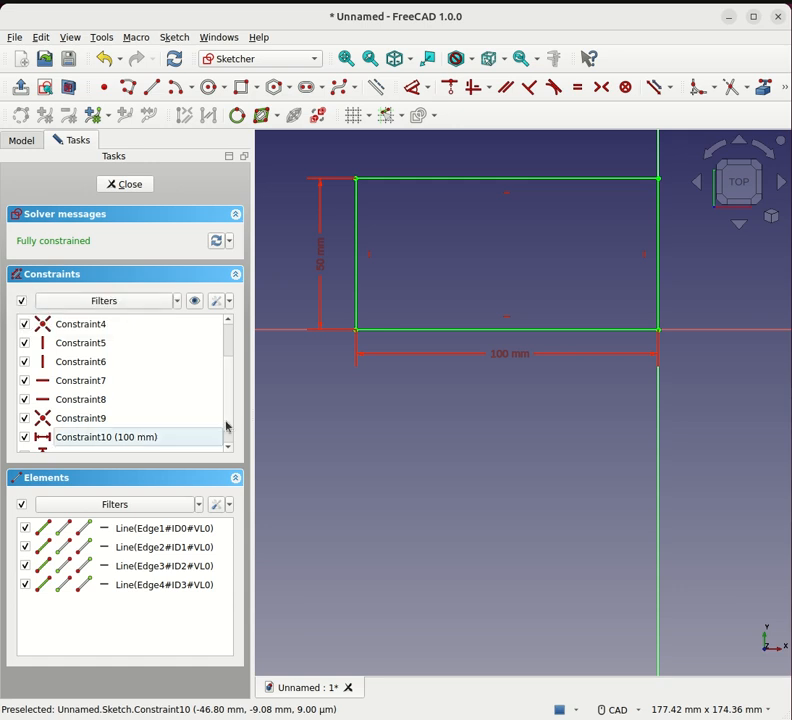
scroll(226, 425, down, 1)
click(25, 418)
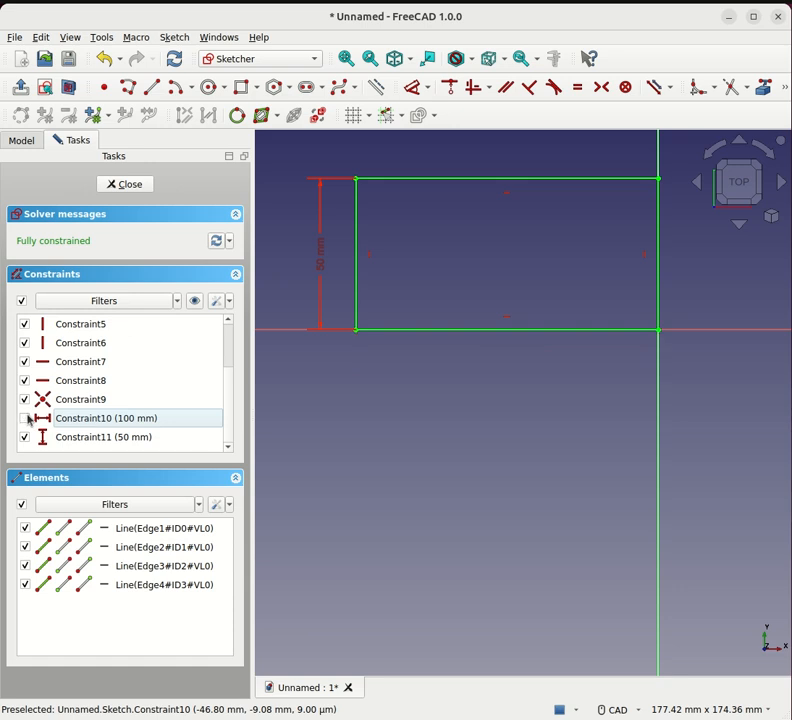
click(25, 437)
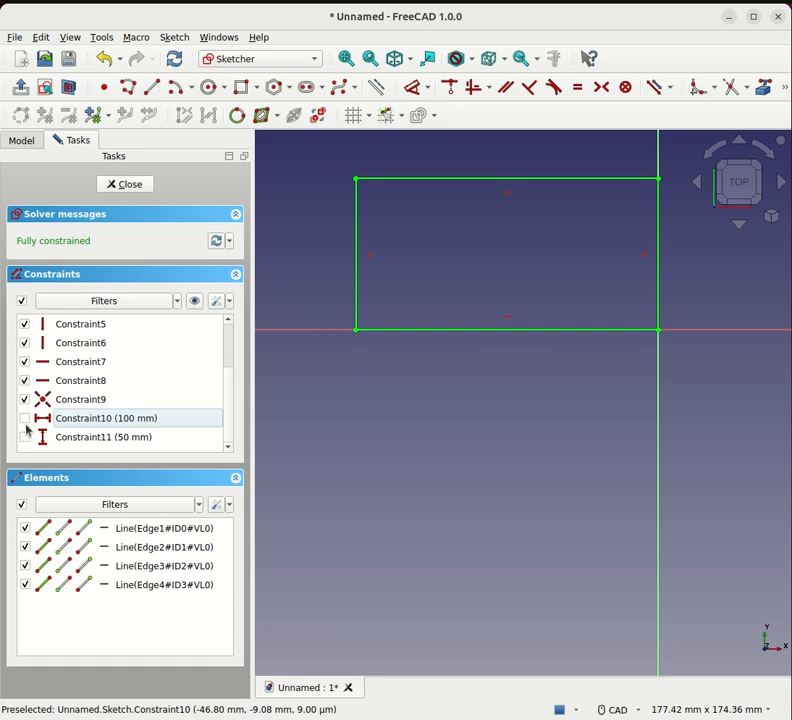
click(24, 418)
click(25, 437)
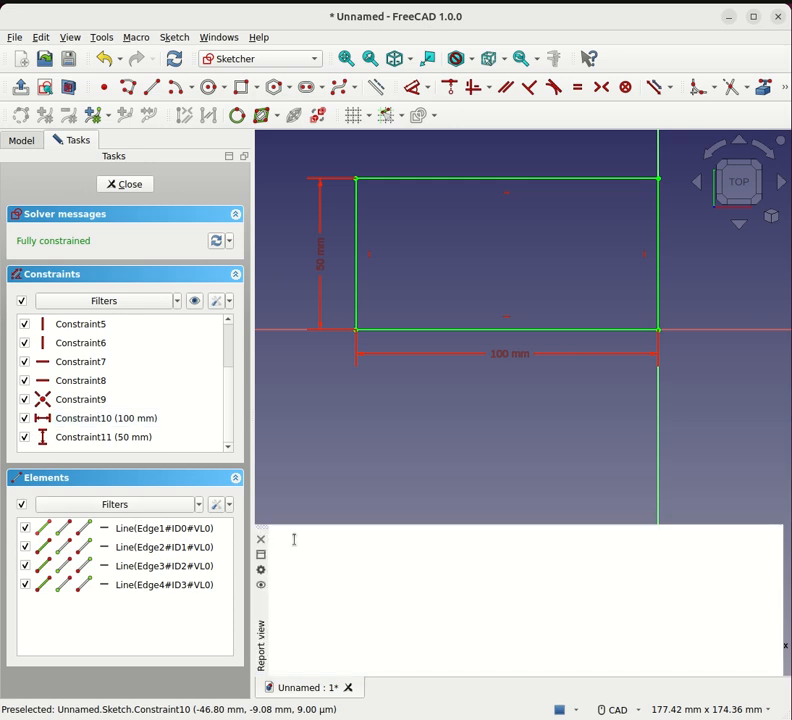
- Delete the rectangle's two vertical and two horizontal line constraints, Constraint5 through Constraint8
scroll(232, 370, up, 1)
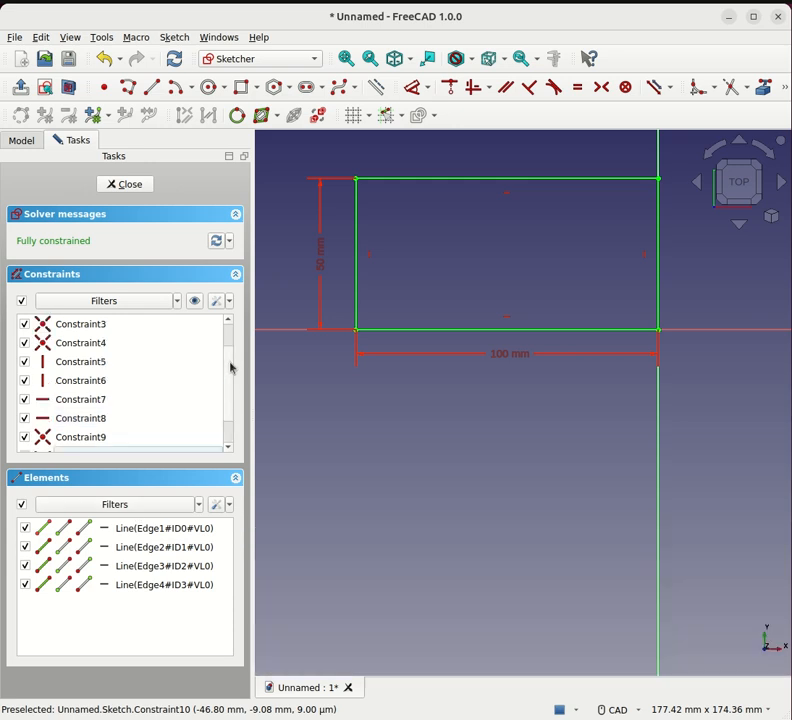
click(40, 364)
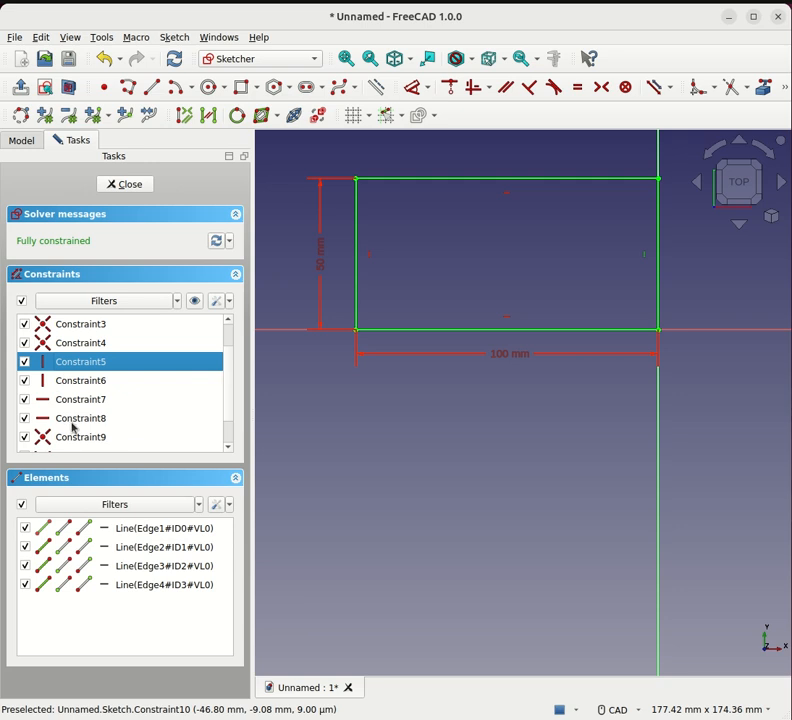
shift+click(71, 422)
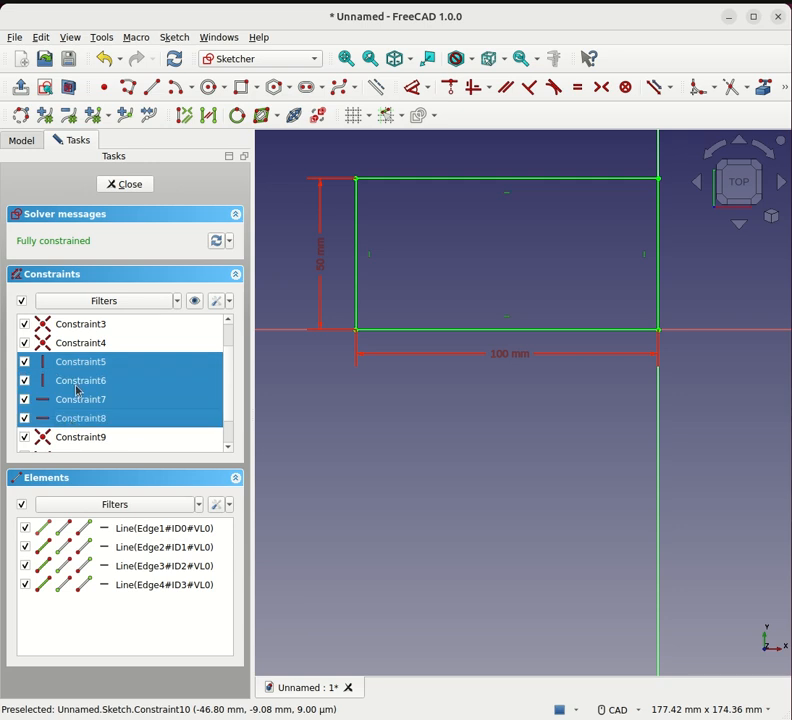
key(Delete)
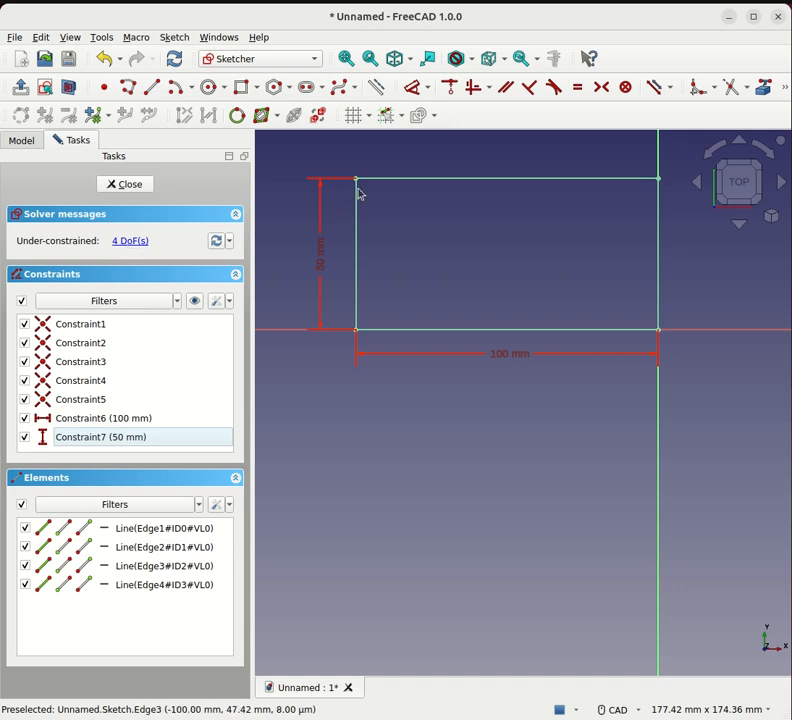
- Skew the rectangle by moving its upper-left corner up and inward and its upper-right corner down and outward
mouse_move(357, 181)
mouse_down()
mouse_move(364, 209)
mouse_move(412, 186)
mouse_move(374, 146)
mouse_up()
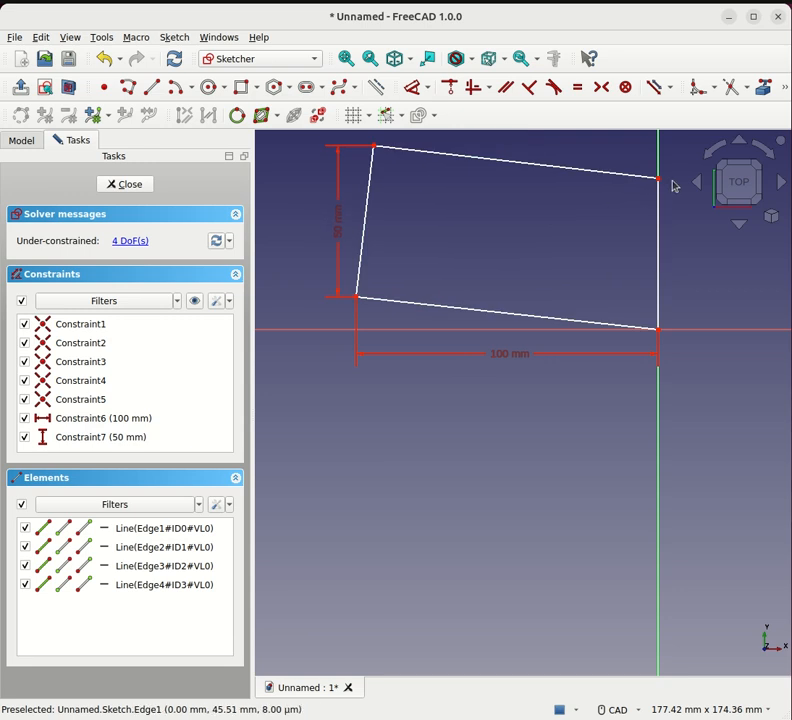
mouse_move(660, 182)
mouse_down()
mouse_move(735, 186)
mouse_move(737, 248)
mouse_move(720, 271)
mouse_move(693, 219)
mouse_up()
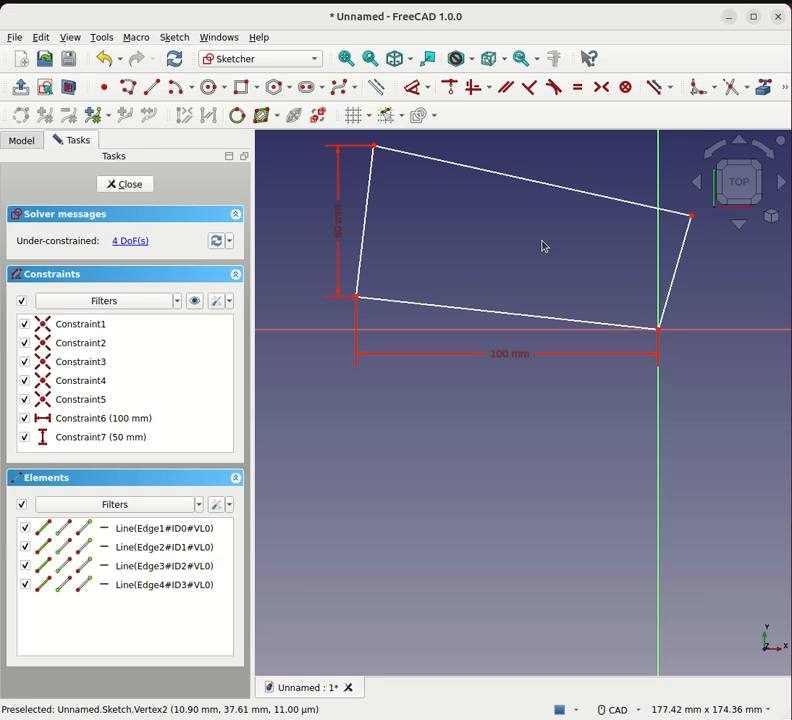
mouse_move(544, 225)
middle_down()
mouse_move(527, 315)
mouse_move(537, 355)
middle_up()
scroll(535, 358, down, 1)
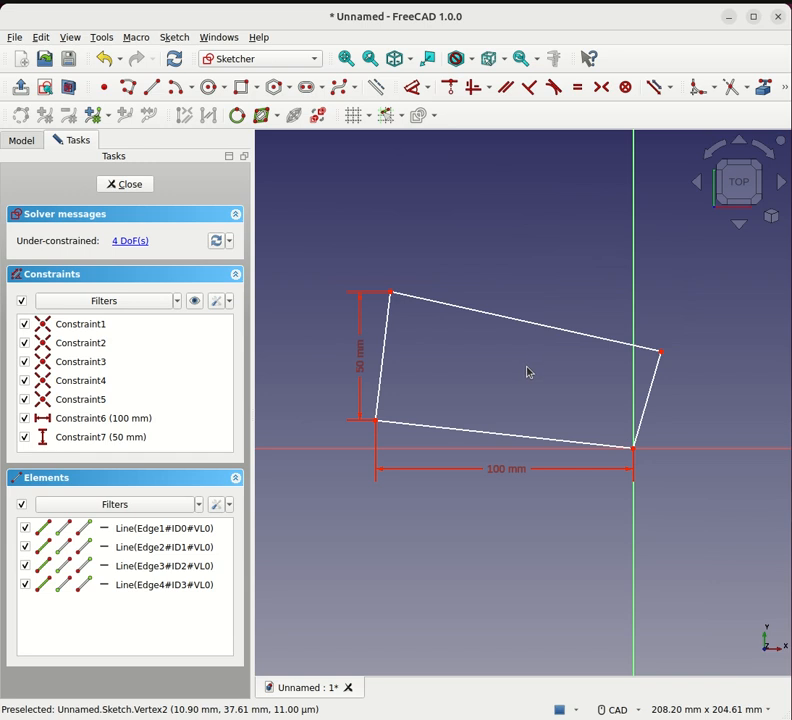
- Constrain the upper and lower lines to be parallel and move the upper-right corner to test the shape's freedom
click(475, 438)
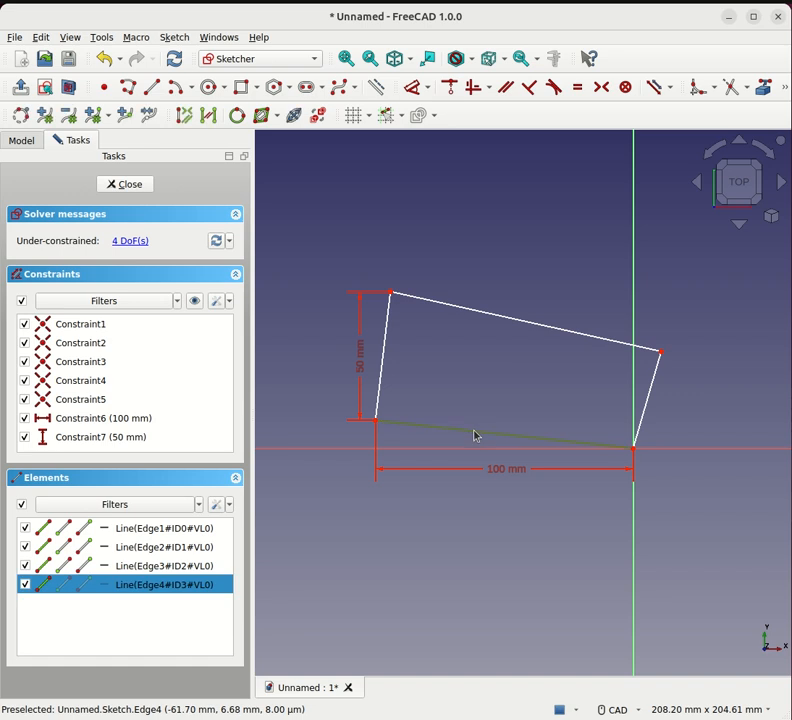
click(507, 323)
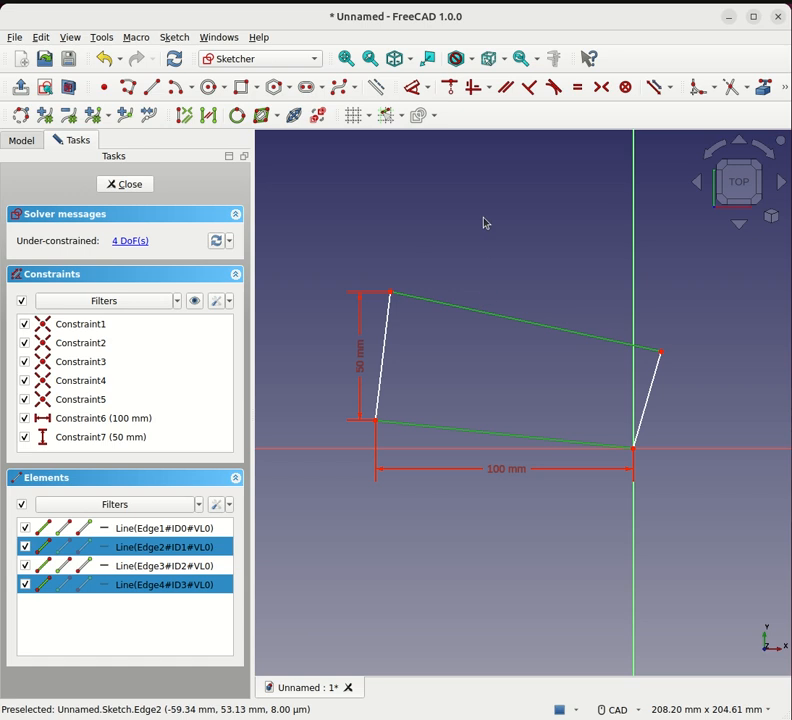
click(506, 88)
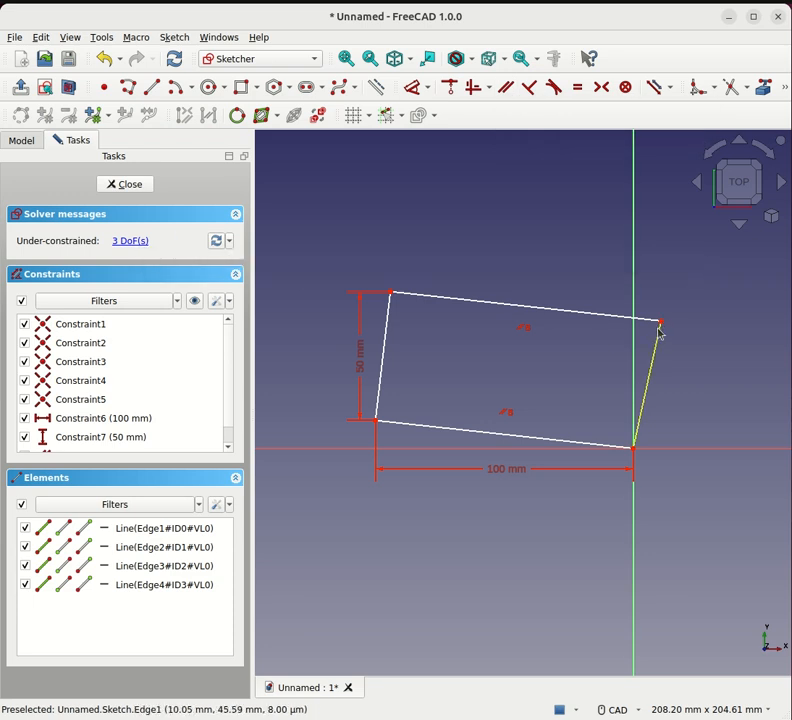
mouse_move(661, 326)
mouse_down()
mouse_move(702, 336)
mouse_move(610, 288)
mouse_move(686, 299)
mouse_move(633, 272)
mouse_move(640, 256)
mouse_move(654, 251)
mouse_move(654, 270)
mouse_up()
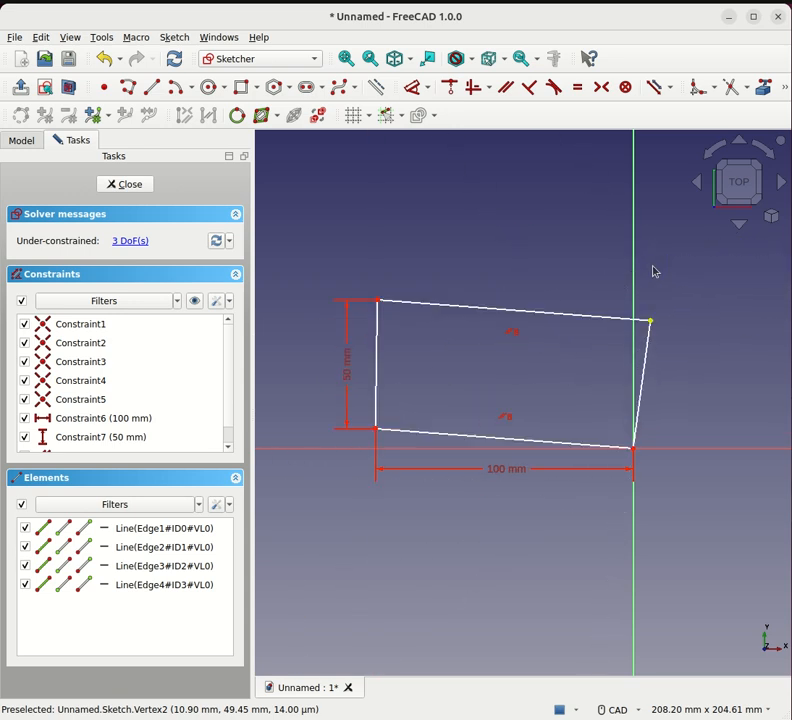
- Constrain the left and right lines to be parallel, and tilt the parallelogram by moving its upper-left corner up and inward
click(377, 365)
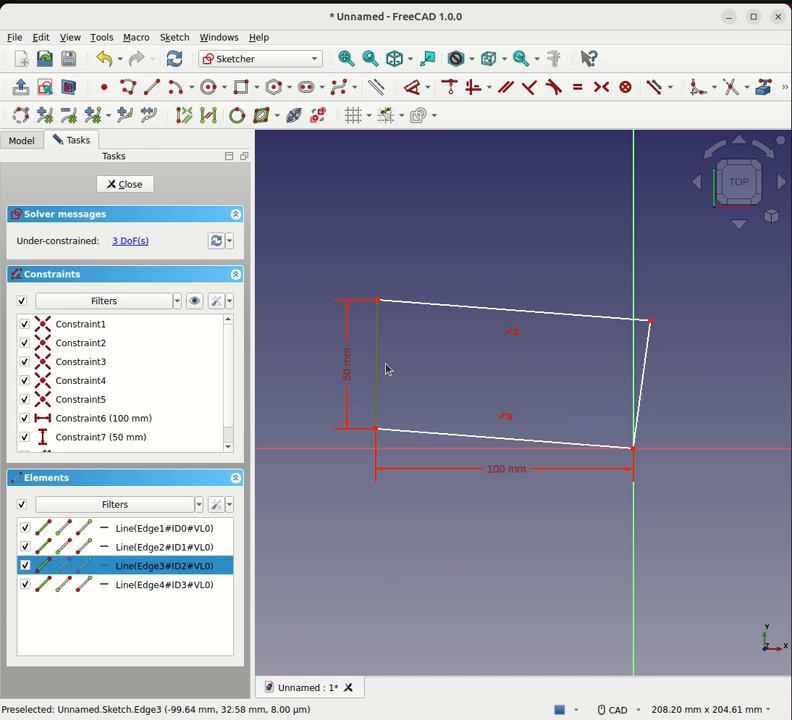
click(644, 370)
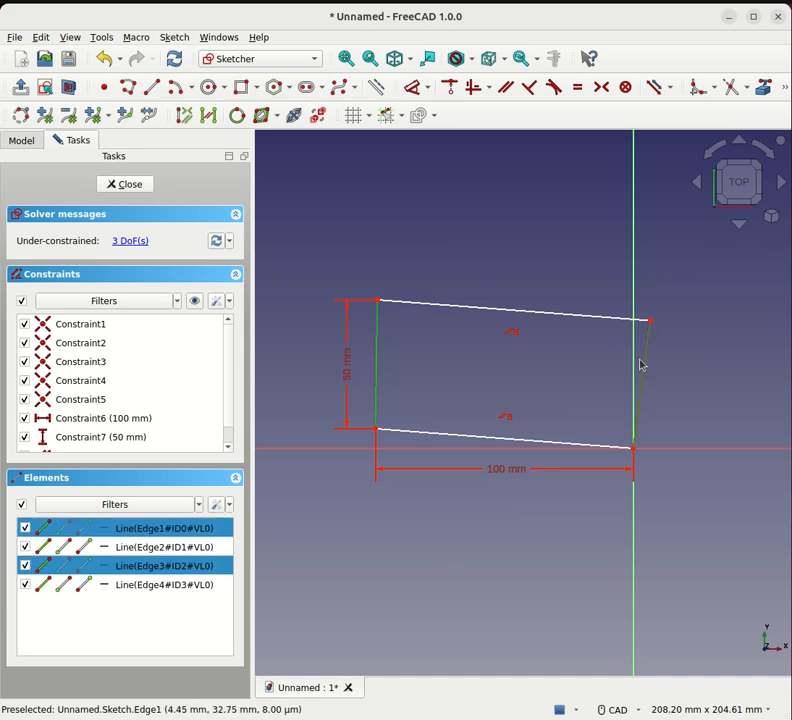
click(505, 87)
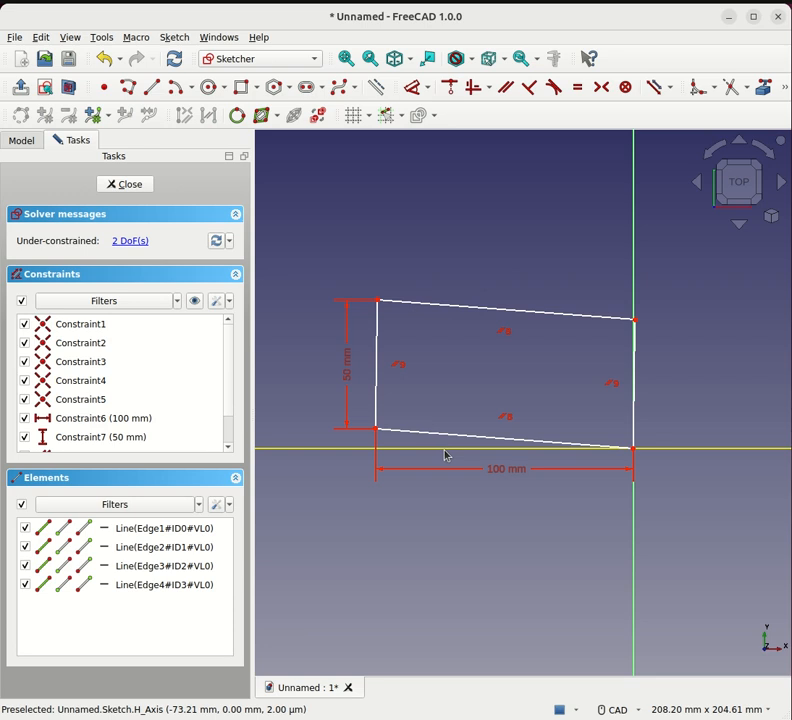
drag(380, 302, 434, 234)
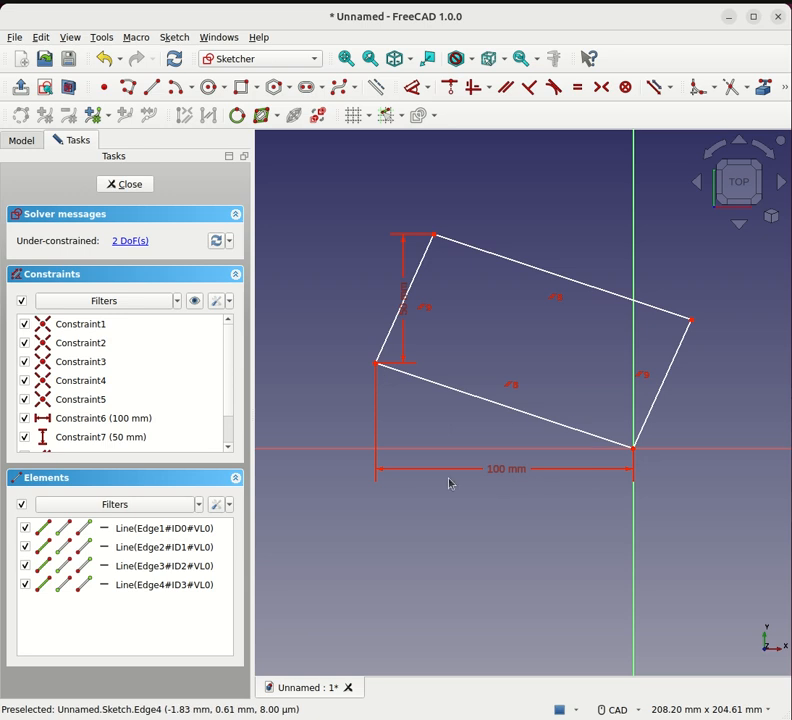
- Replace the horizontal 100 mm dimension with a 100 mm distance constraint between the parallelogram's two lower corners
click(507, 477)
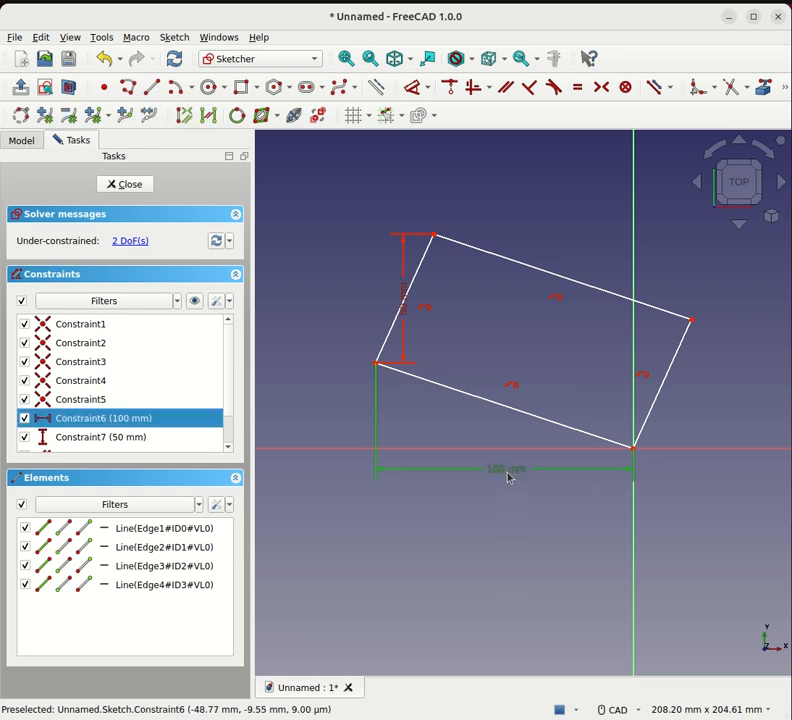
key(Delete)
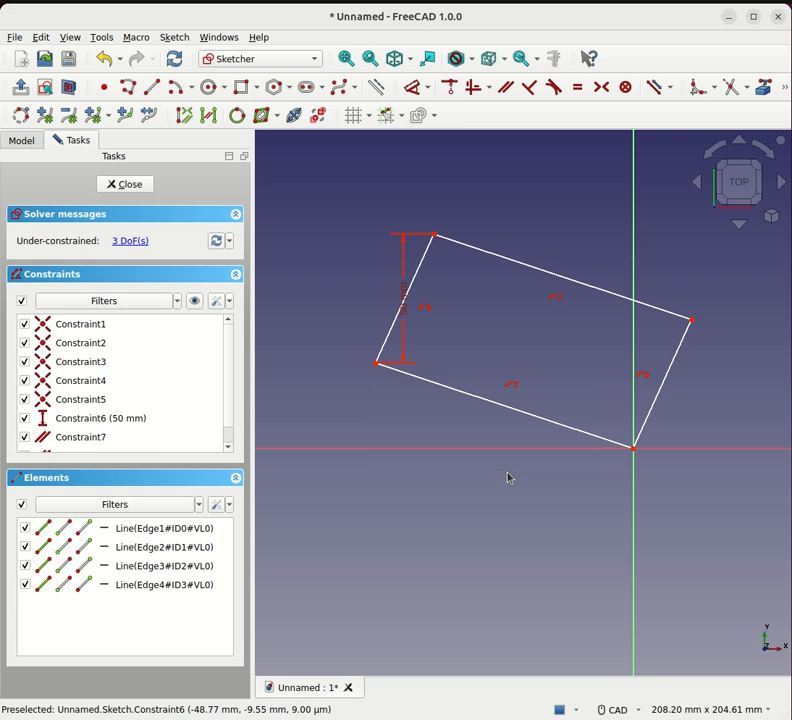
click(614, 441)
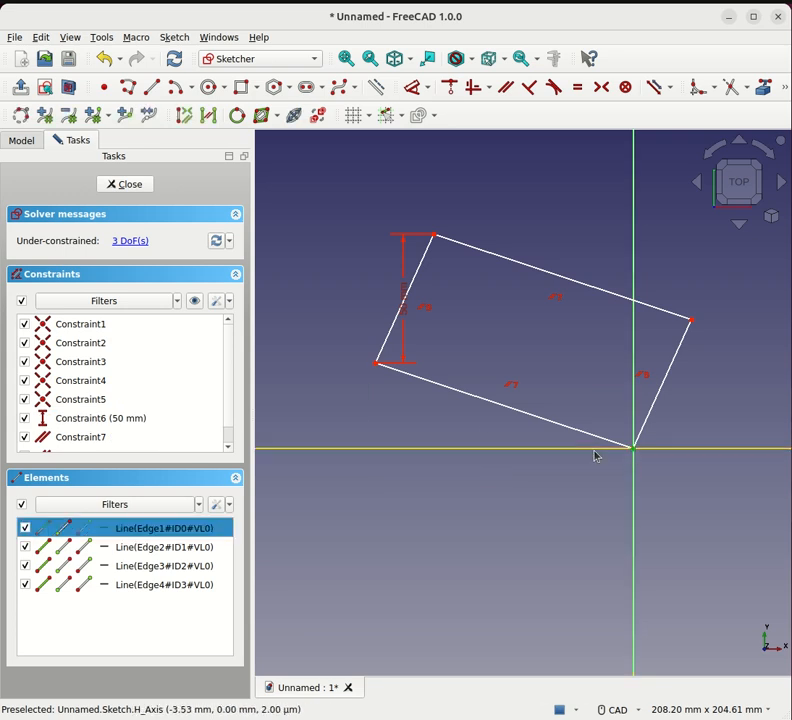
click(376, 365)
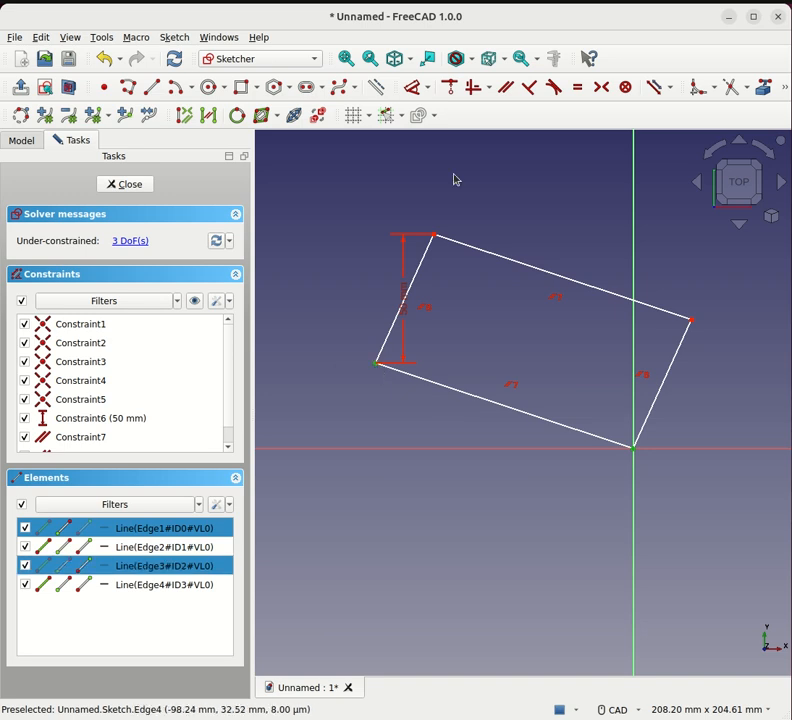
click(428, 92)
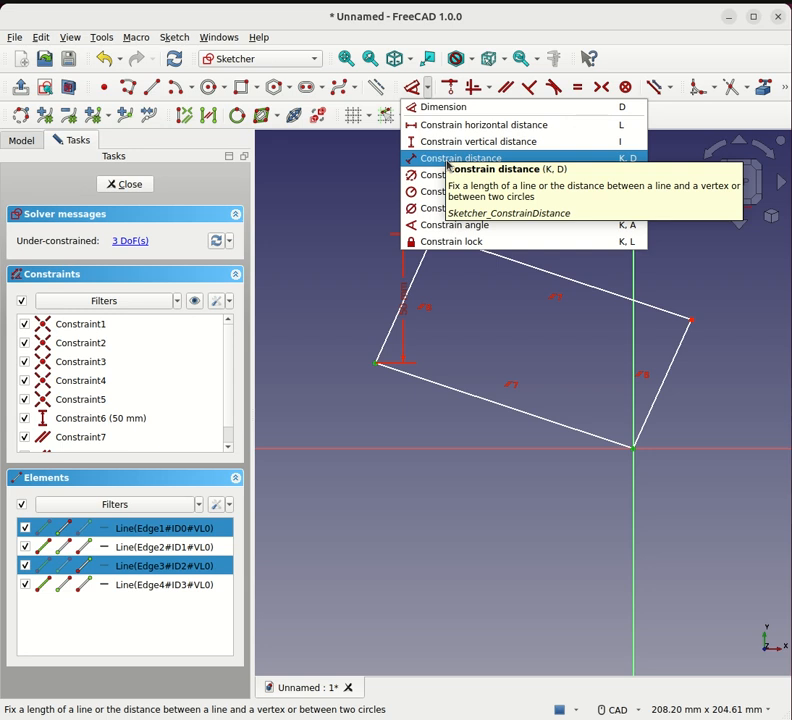
click(448, 160)
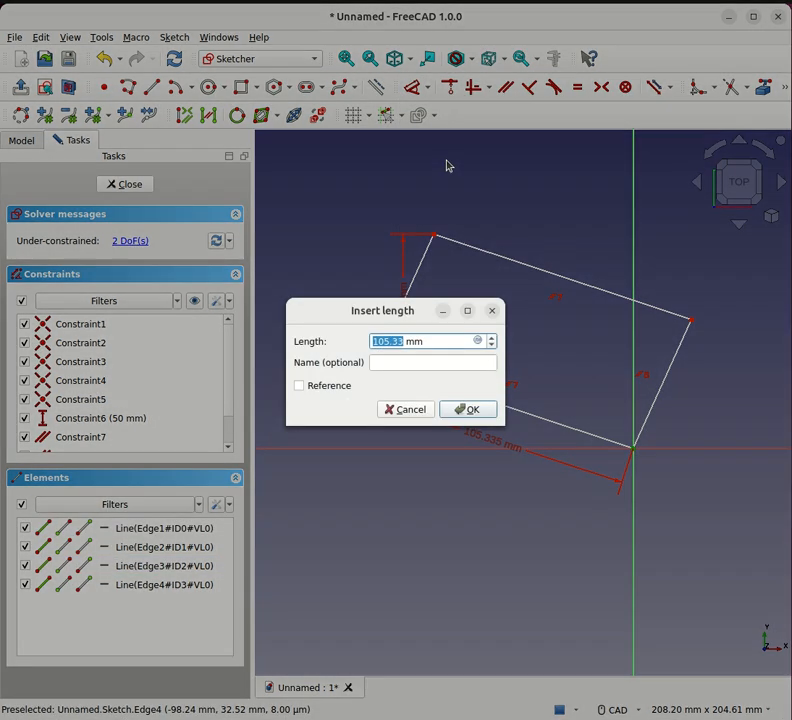
text(100)
key(Return)
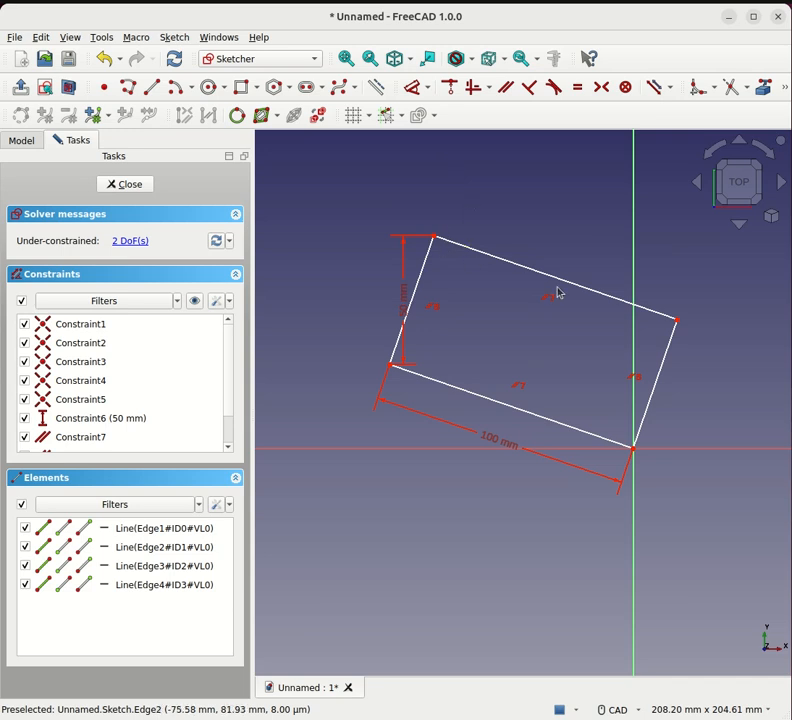
- Skew the parallelogram by moving its upper line sideways, and constrain the angle between its lower and right lines to 90°
mouse_move(628, 292)
mouse_down()
mouse_move(704, 311)
mouse_move(620, 304)
mouse_move(657, 302)
mouse_move(720, 320)
mouse_move(732, 345)
mouse_move(728, 329)
mouse_move(659, 316)
mouse_move(600, 318)
mouse_move(706, 324)
mouse_up()
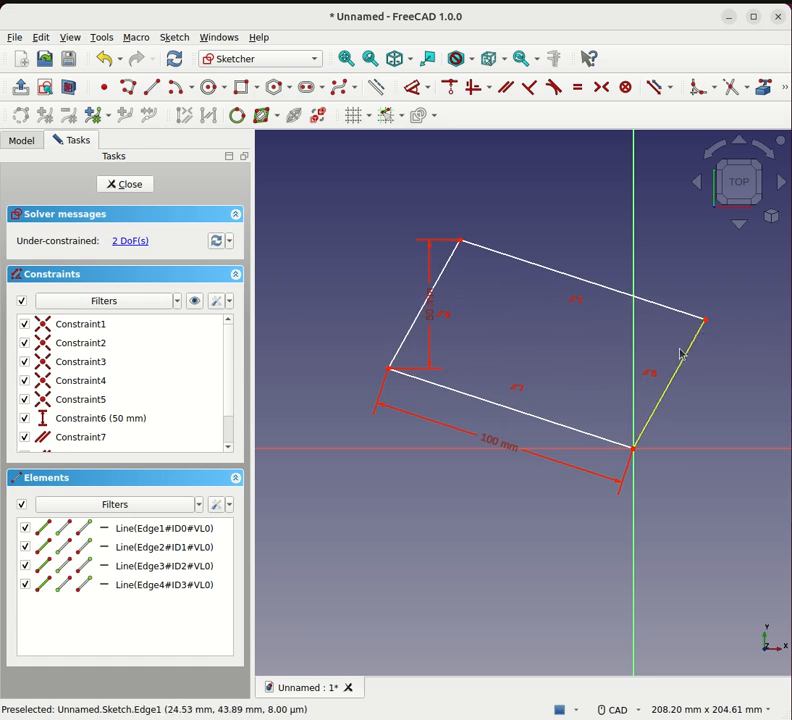
click(603, 443)
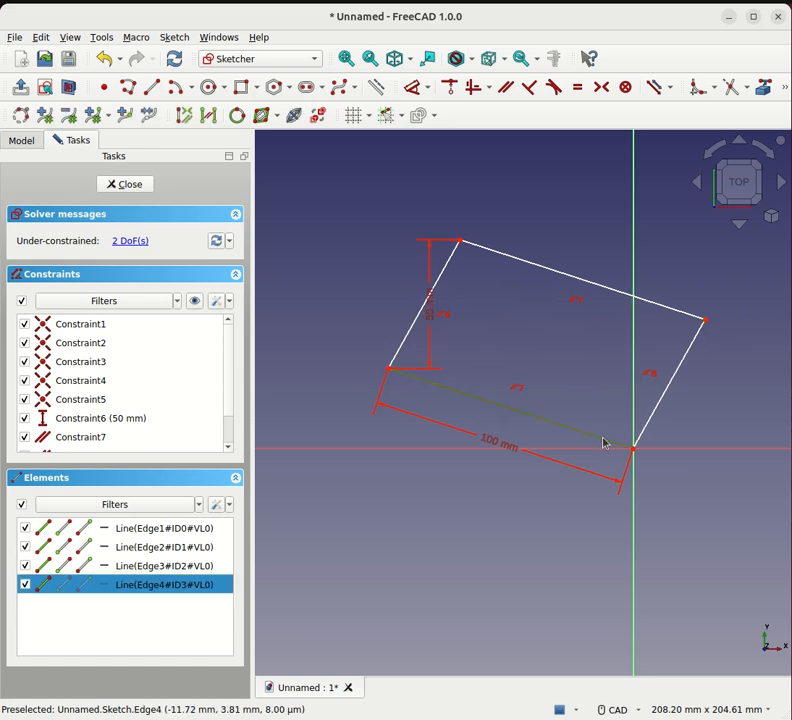
click(652, 422)
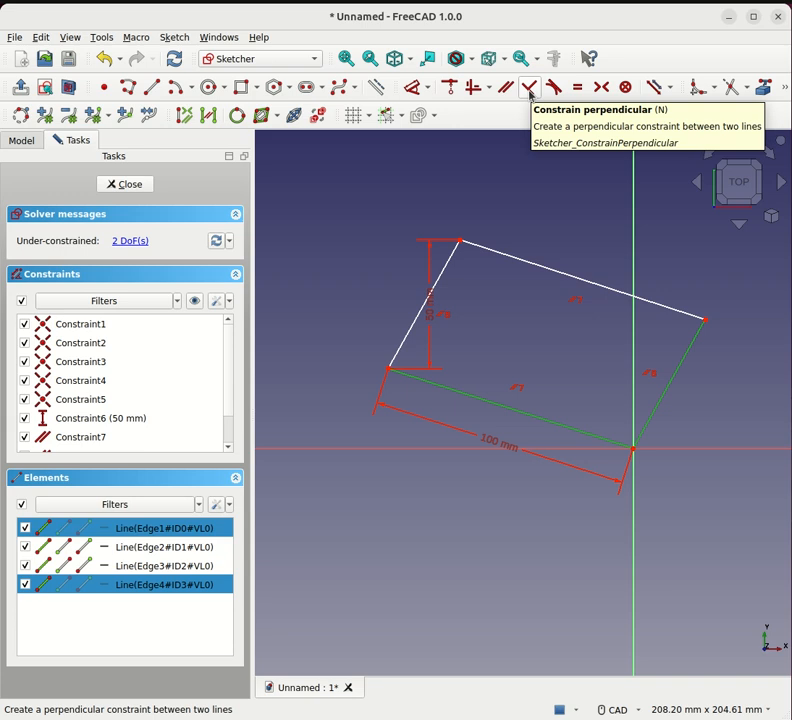
click(428, 87)
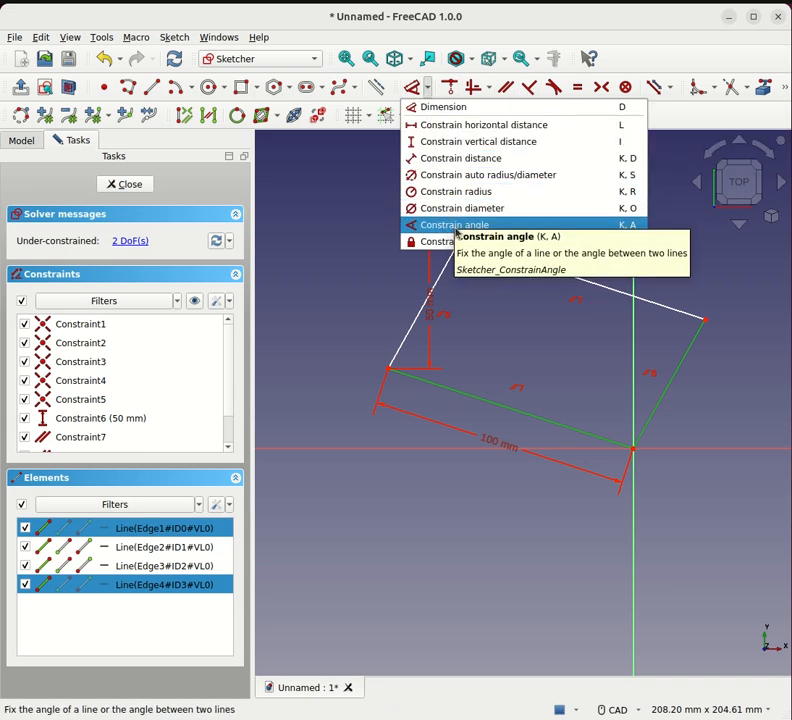
click(456, 226)
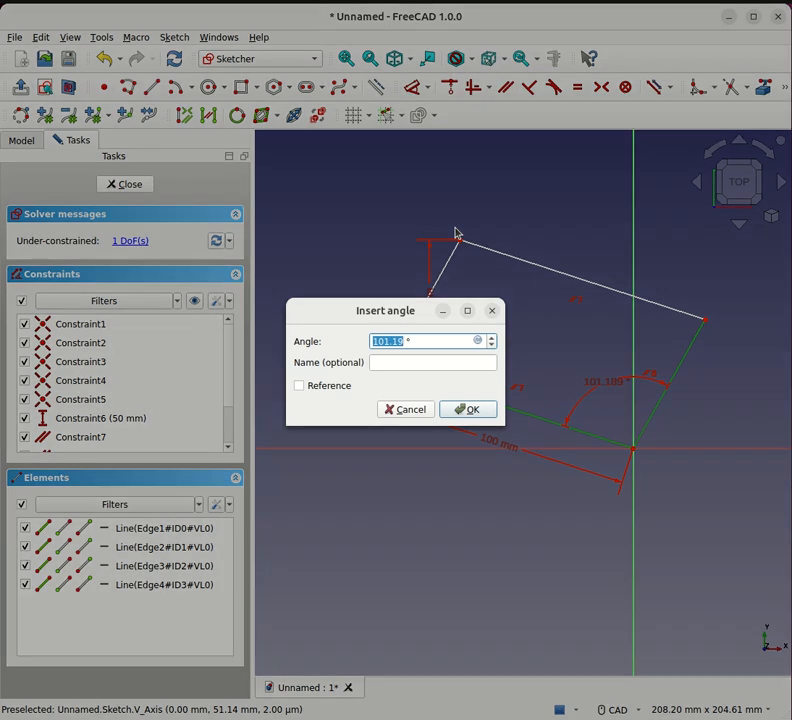
text(90)
key(Return)
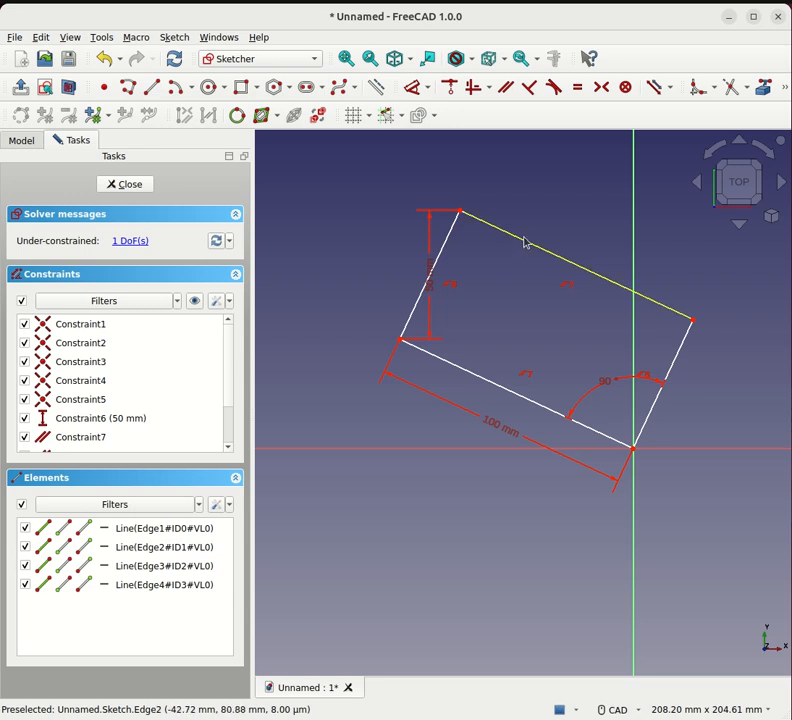
- Rotate the rectangle slightly by moving its upper line, and constrain the angle between its right line and the horizontal axis to 45°
drag(525, 242, 520, 298)
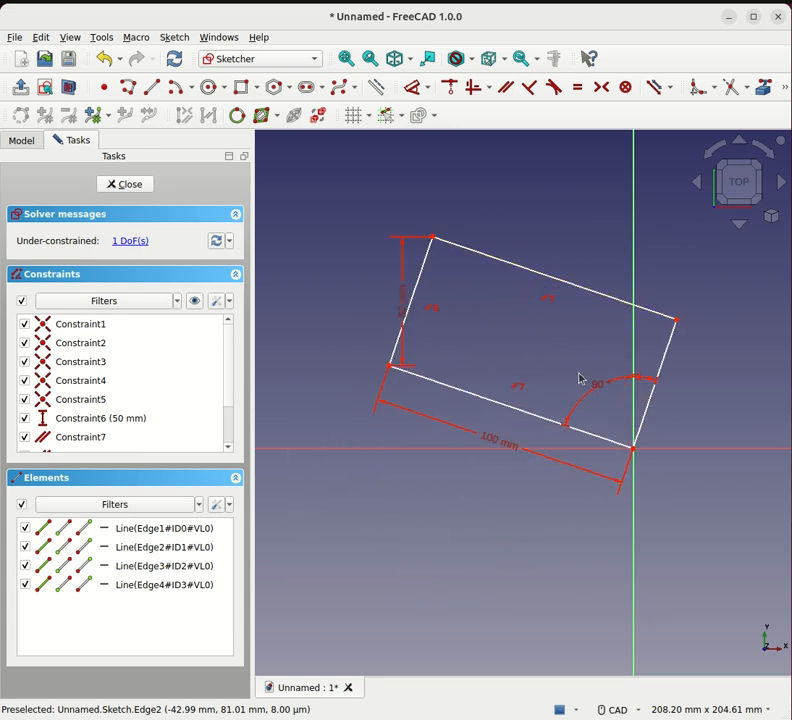
click(650, 418)
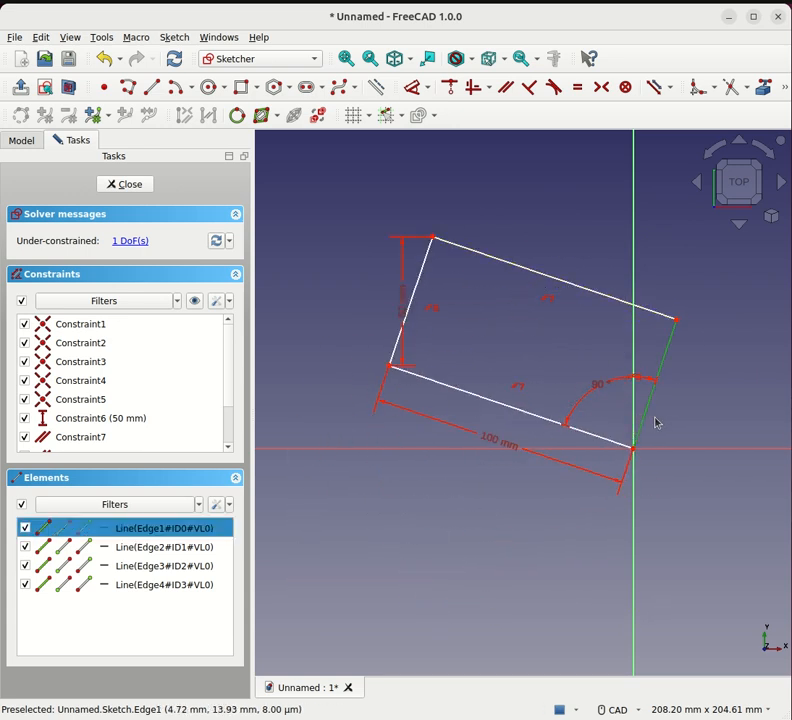
click(692, 451)
click(430, 90)
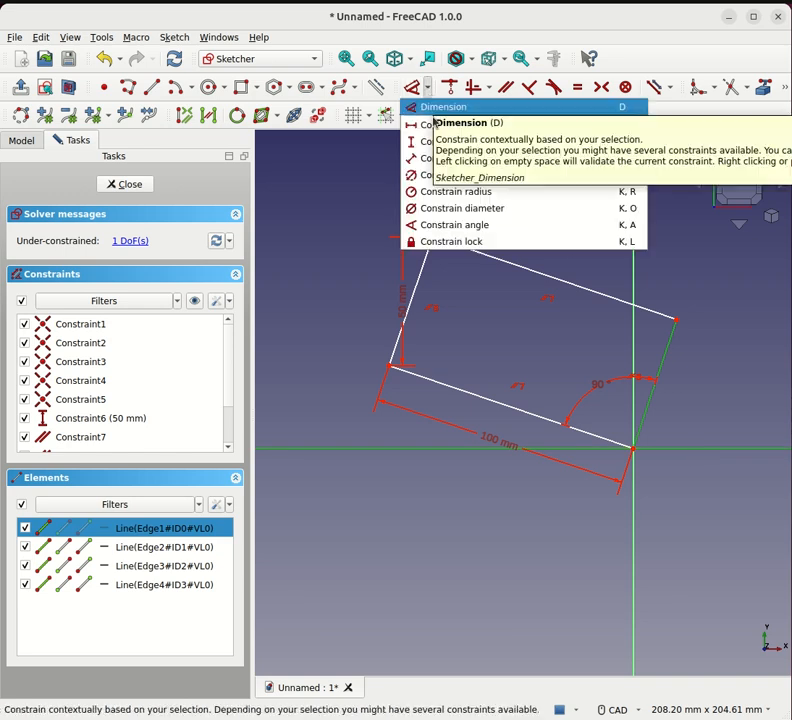
click(473, 235)
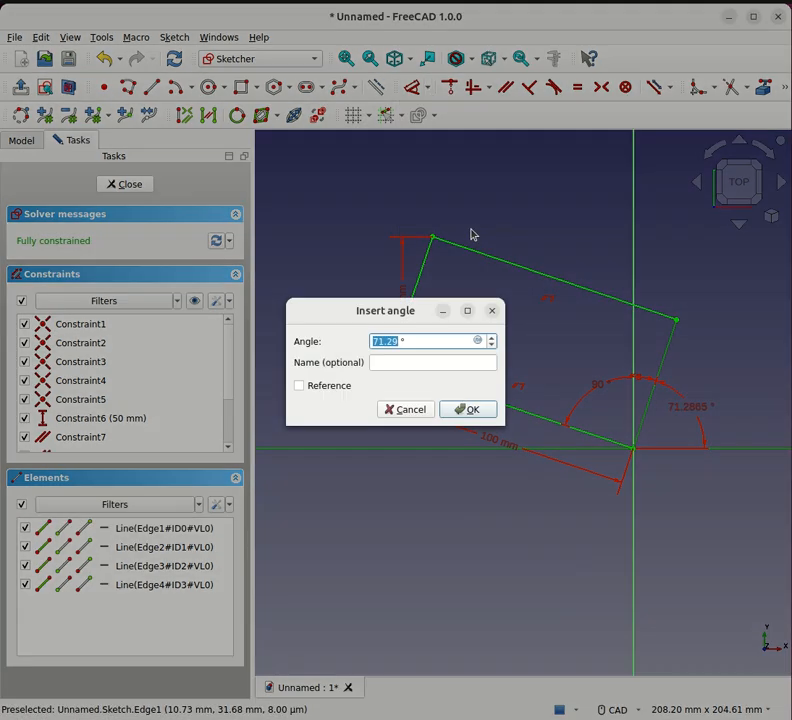
text(45)
key(Return)
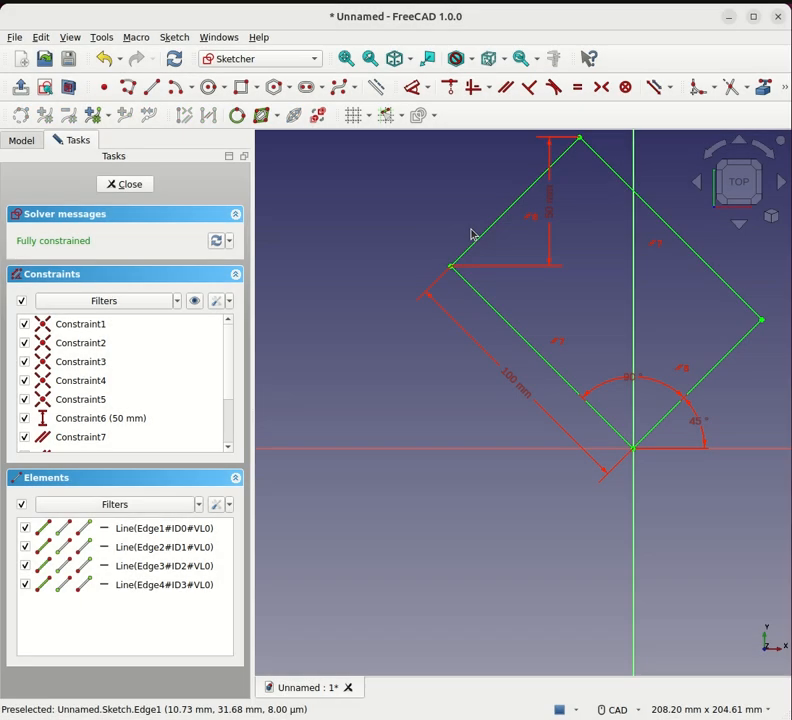